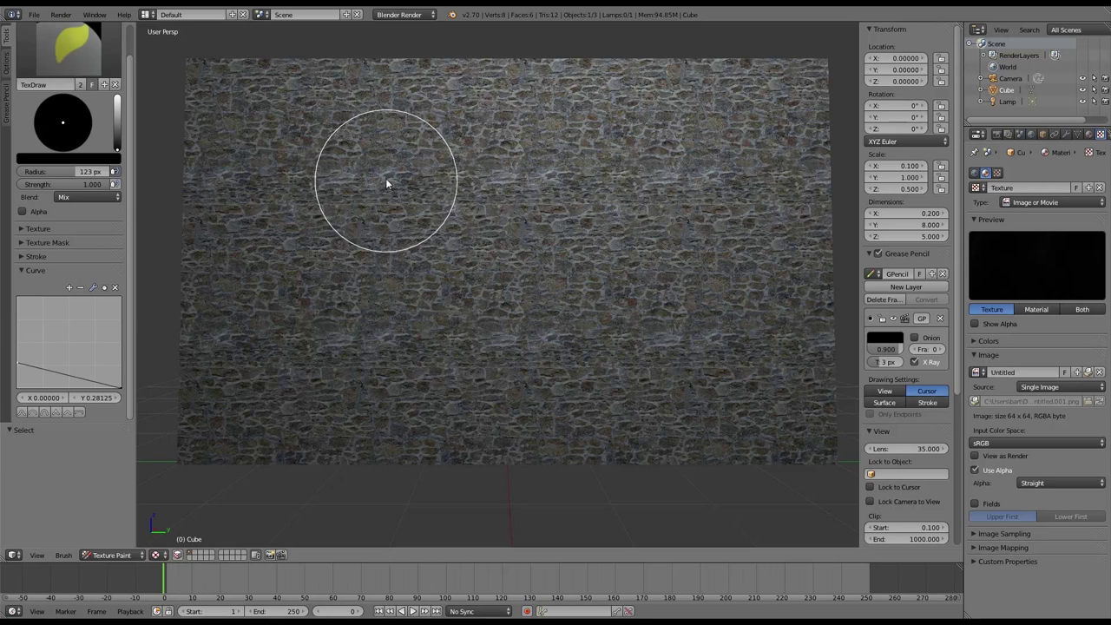
Step: Sketch an oval grease pencil annotation on the stone wall
{"action": "mouse_move", "coordinate": [398, 158]}
{"action": "left_mouse_down"}
{"action": "mouse_move", "coordinate": [302, 179]}
{"action": "mouse_move", "coordinate": [371, 138]}
{"action": "left_mouse_up"}
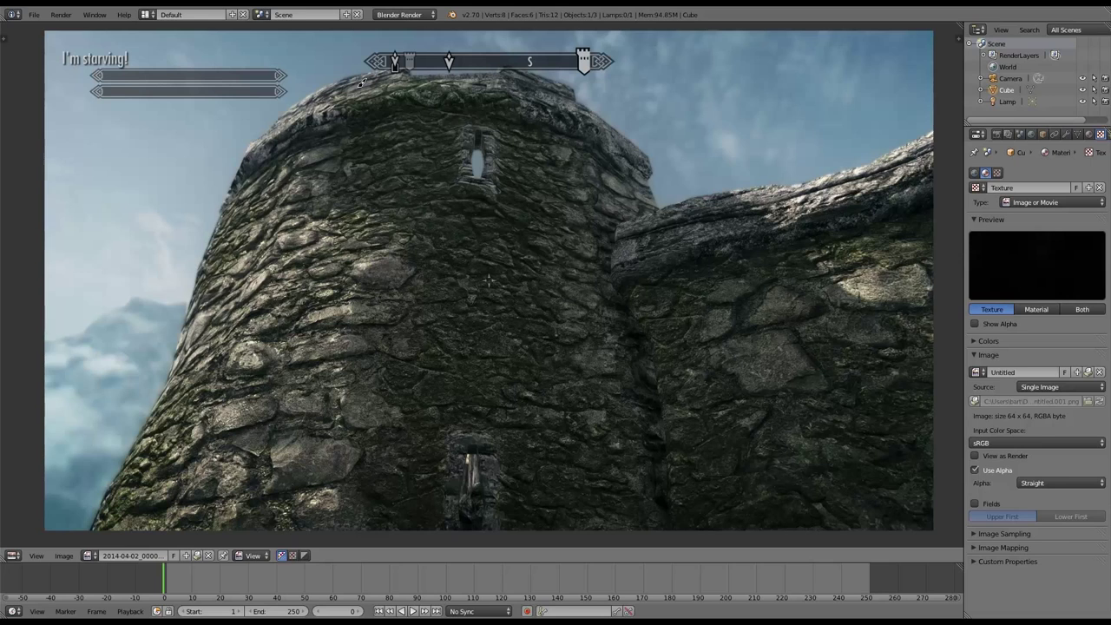
Step: Trace a black freehand outline around the tower's central stone section
{"action": "mouse_move", "coordinate": [361, 80]}
{"action": "left_mouse_down"}
{"action": "mouse_move", "coordinate": [316, 116]}
{"action": "mouse_move", "coordinate": [309, 172]}
{"action": "mouse_move", "coordinate": [369, 239]}
{"action": "mouse_move", "coordinate": [379, 285]}
{"action": "mouse_move", "coordinate": [351, 372]}
{"action": "mouse_move", "coordinate": [350, 502]}
{"action": "mouse_move", "coordinate": [420, 528]}
{"action": "mouse_move", "coordinate": [576, 532]}
{"action": "mouse_move", "coordinate": [626, 518]}
{"action": "mouse_move", "coordinate": [652, 457]}
{"action": "mouse_move", "coordinate": [600, 382]}
{"action": "mouse_move", "coordinate": [578, 292]}
{"action": "mouse_move", "coordinate": [604, 154]}
{"action": "mouse_move", "coordinate": [590, 132]}
{"action": "mouse_move", "coordinate": [513, 99]}
{"action": "mouse_move", "coordinate": [363, 83]}
{"action": "left_mouse_up"}
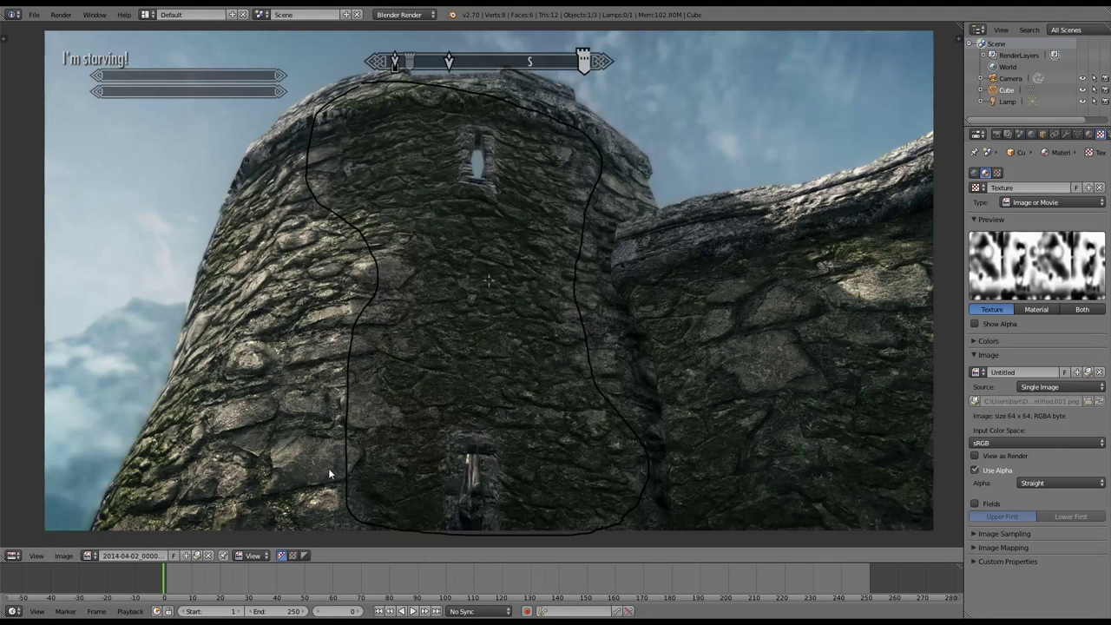
Step: Zoom into the tower image and draw a black freehand loop around one stone block
{"action": "scroll", "coordinate": [328, 468], "scroll_direction": "up", "scroll_amount": 5}
{"action": "scroll", "coordinate": [387, 285], "scroll_direction": "up", "scroll_amount": 8}
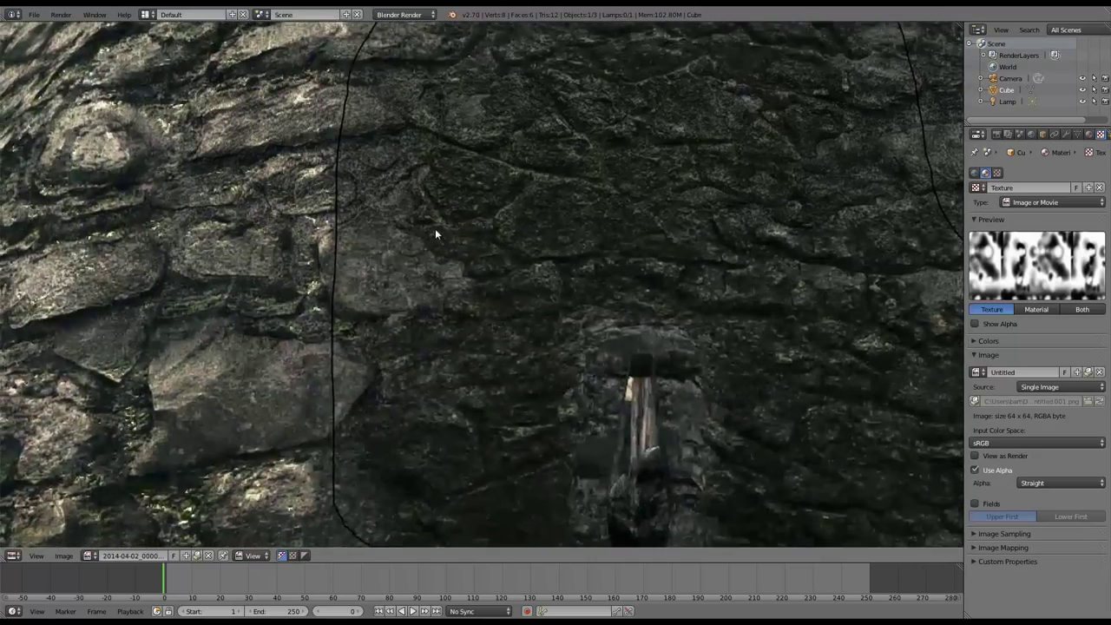
{"action": "scroll", "coordinate": [486, 281], "scroll_direction": "up", "scroll_amount": 1}
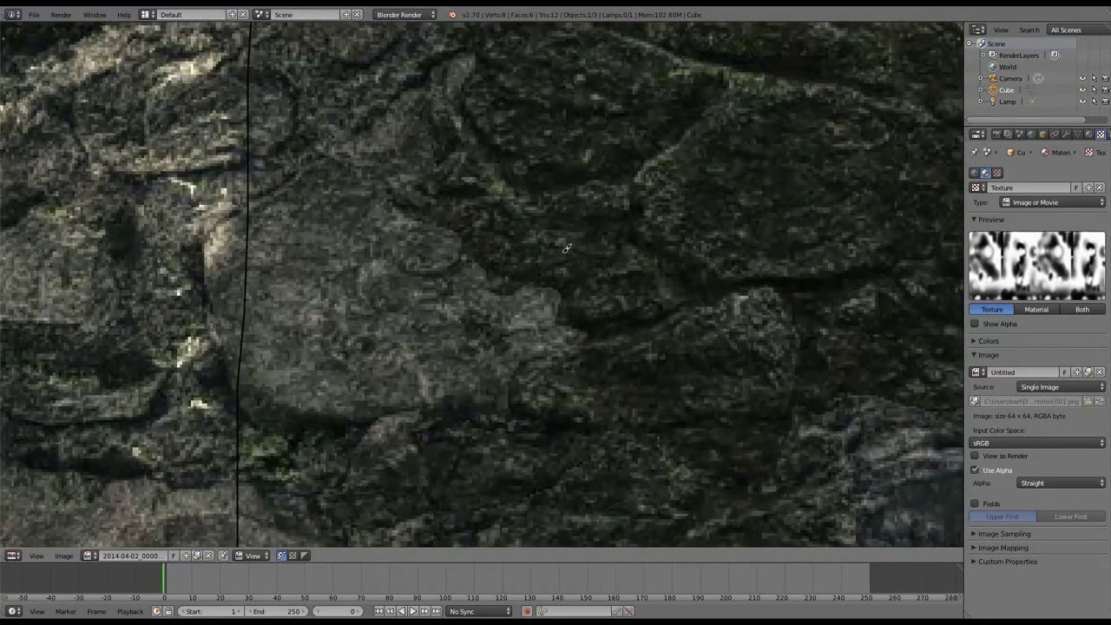
{"action": "mouse_move", "coordinate": [566, 249]}
{"action": "left_mouse_down"}
{"action": "mouse_move", "coordinate": [440, 185]}
{"action": "mouse_move", "coordinate": [393, 191]}
{"action": "mouse_move", "coordinate": [377, 234]}
{"action": "mouse_move", "coordinate": [400, 295]}
{"action": "mouse_move", "coordinate": [453, 397]}
{"action": "mouse_move", "coordinate": [488, 428]}
{"action": "mouse_move", "coordinate": [539, 424]}
{"action": "mouse_move", "coordinate": [584, 379]}
{"action": "mouse_move", "coordinate": [587, 272]}
{"action": "mouse_move", "coordinate": [564, 250]}
{"action": "left_mouse_up"}
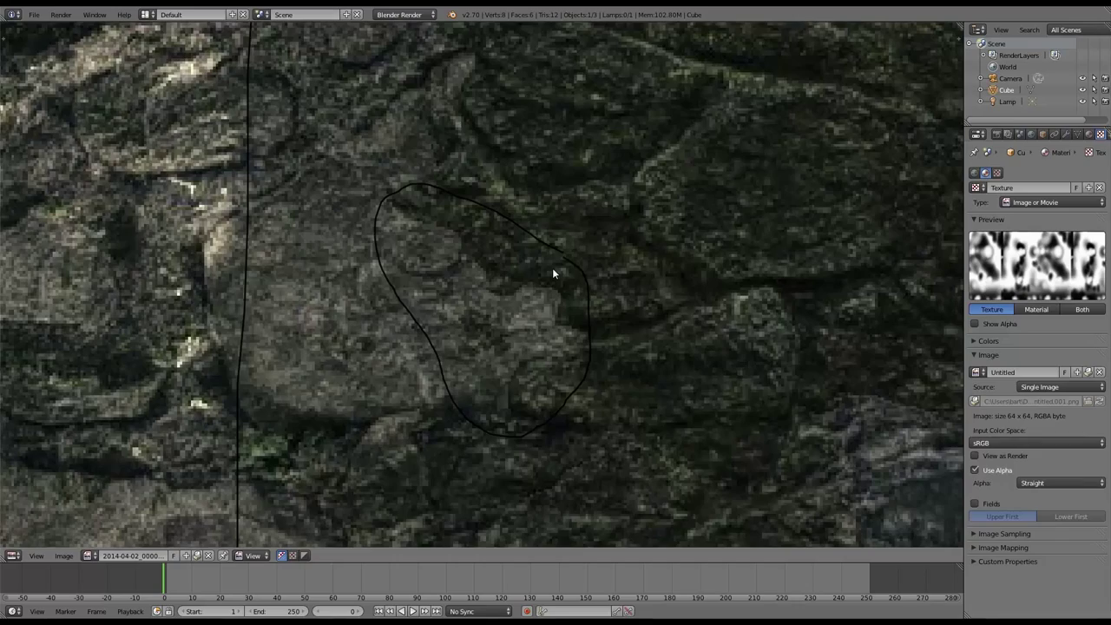
{"action": "scroll", "coordinate": [551, 267], "scroll_direction": "down", "scroll_amount": 5}
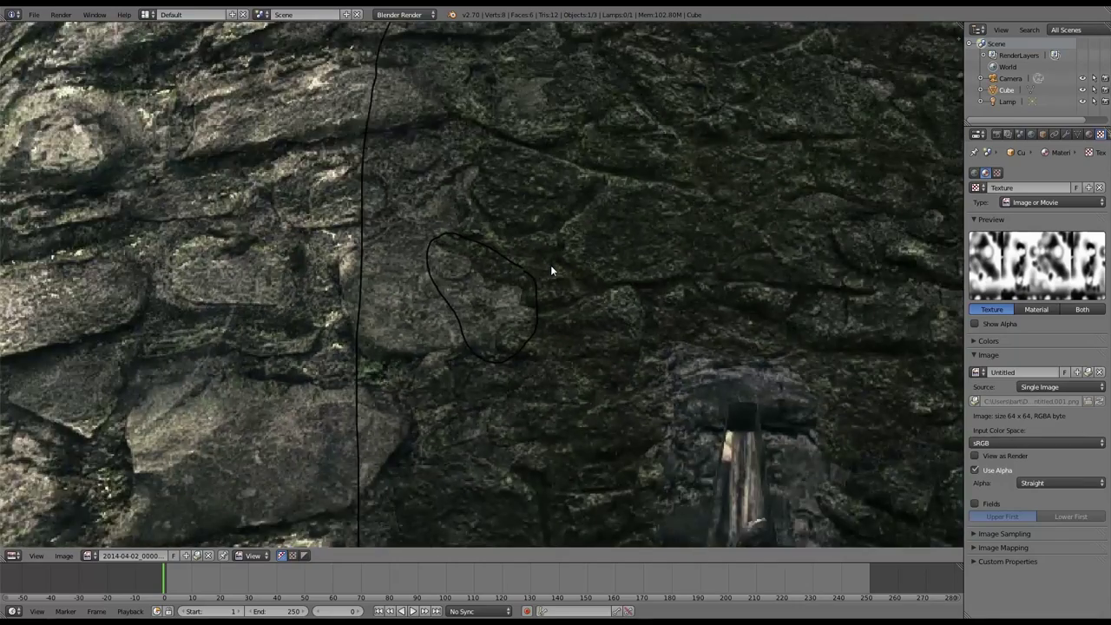
{"action": "scroll", "coordinate": [476, 289], "scroll_direction": "up", "scroll_amount": 3}
{"action": "scroll", "coordinate": [477, 296], "scroll_direction": "up", "scroll_amount": 2}
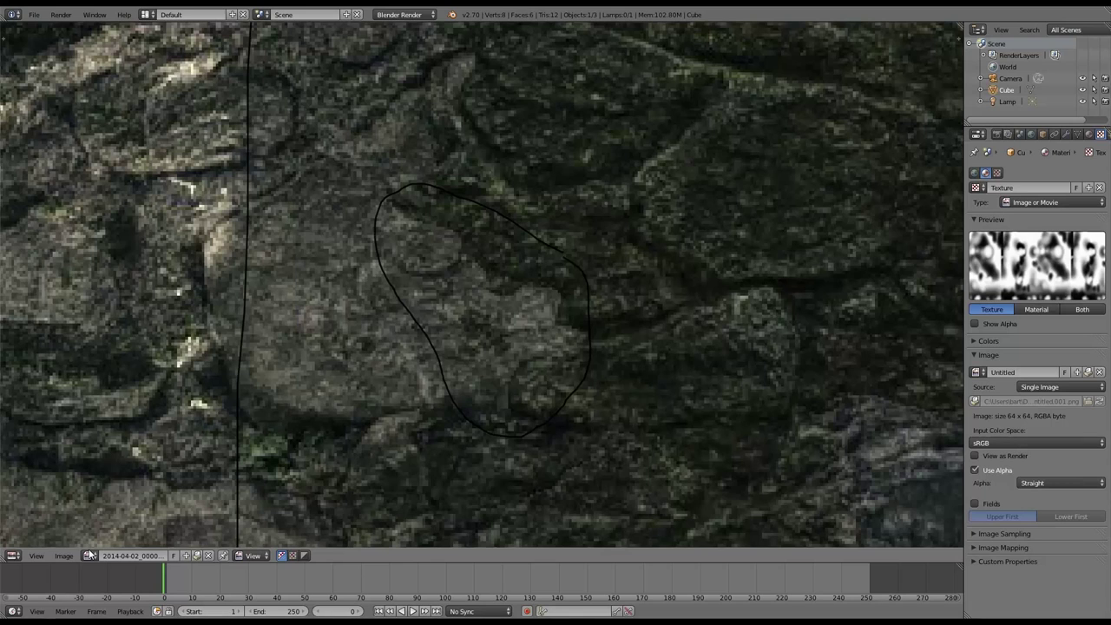
Step: Return the image area to the 3D View and show Material.001's node tree in the upper area
{"action": "left_click", "coordinate": [19, 556]}
{"action": "left_click", "coordinate": [26, 541]}
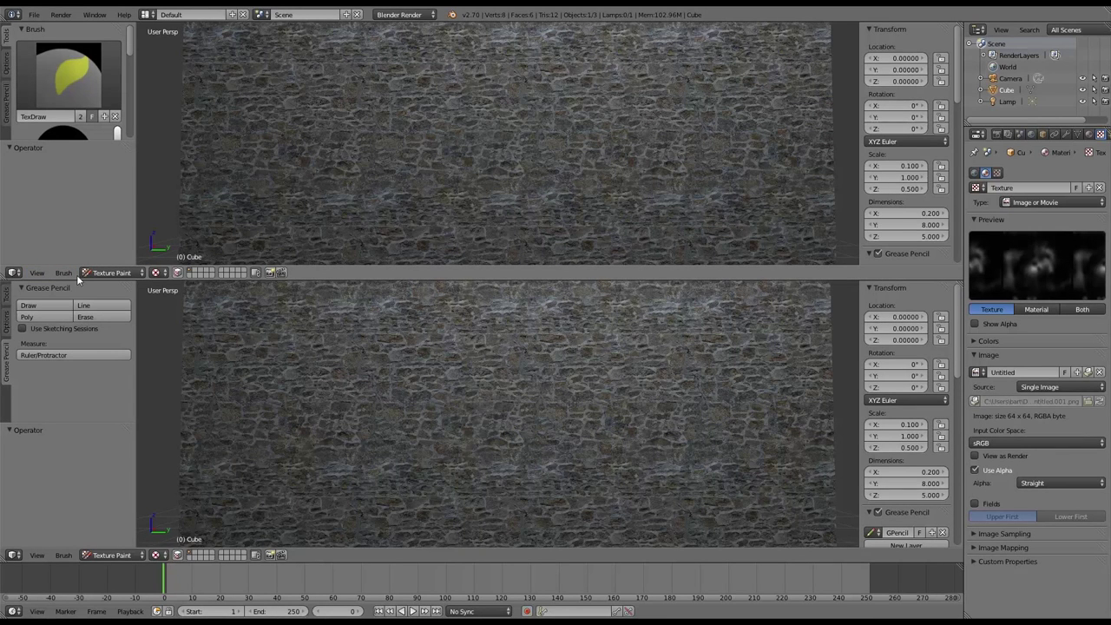
{"action": "left_click", "coordinate": [111, 272]}
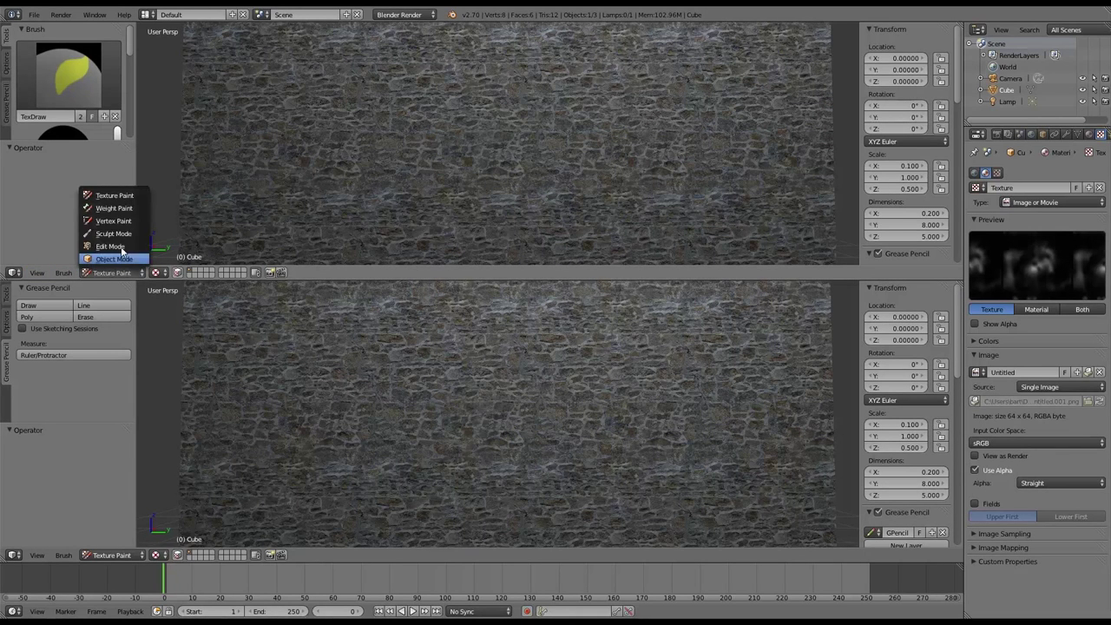
{"action": "left_click", "coordinate": [14, 273]}
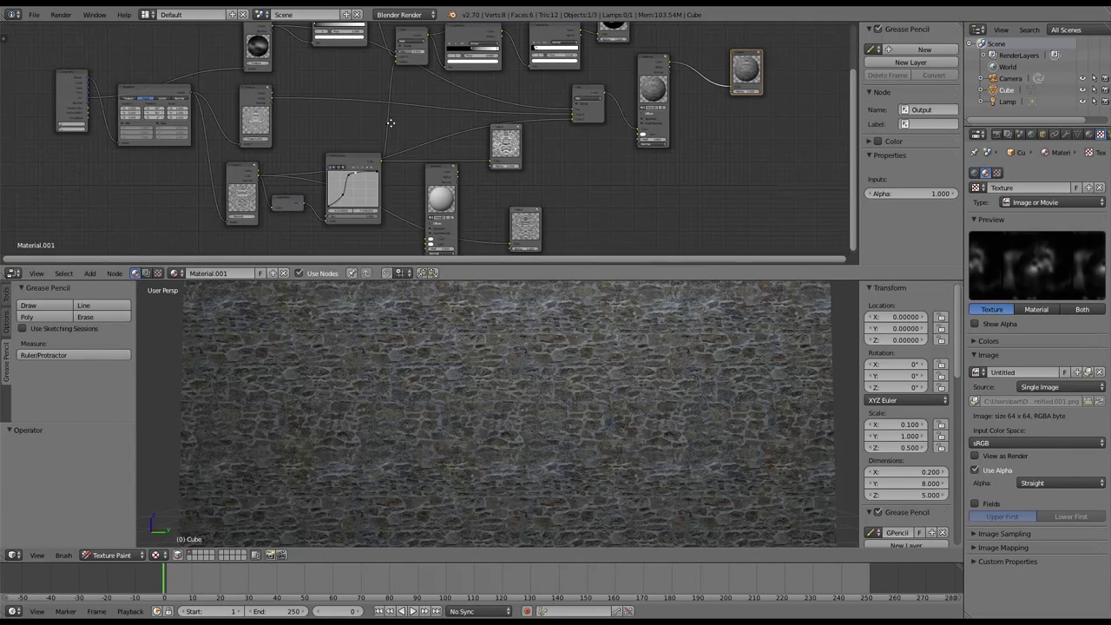
{"action": "mouse_move", "coordinate": [369, 120]}
{"action": "middle_mouse_down"}
{"action": "mouse_move", "coordinate": [399, 151]}
{"action": "mouse_move", "coordinate": [394, 163]}
{"action": "middle_mouse_up"}
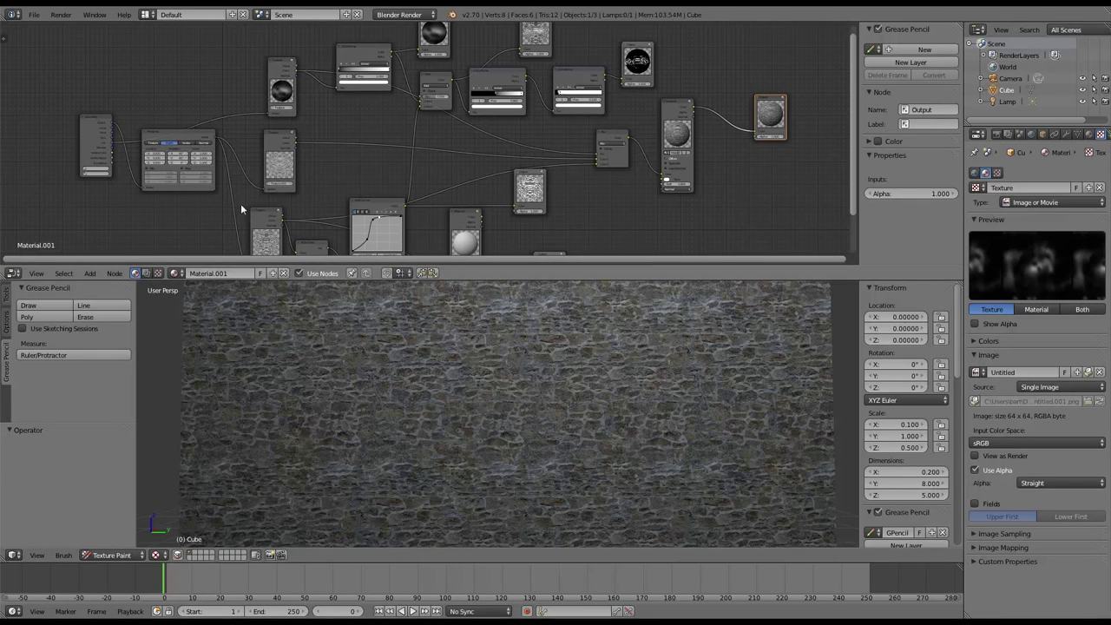
Step: Pan and zoom the node view onto the Geometry, Mapping and Texture.001 nodes
{"action": "mouse_move", "coordinate": [120, 60]}
{"action": "middle_mouse_down"}
{"action": "mouse_move", "coordinate": [159, 33]}
{"action": "mouse_move", "coordinate": [115, 53]}
{"action": "middle_mouse_up"}
{"action": "scroll", "coordinate": [220, 160], "scroll_direction": "down", "scroll_amount": 1}
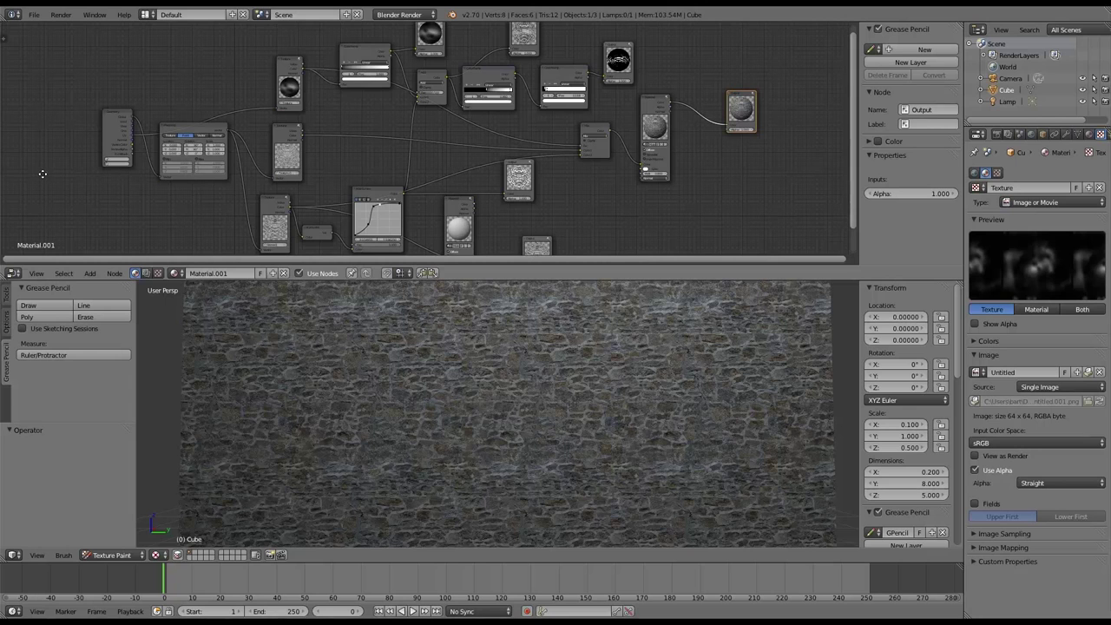
{"action": "middle_click_drag", "start_coordinate": [43, 173], "coordinate": [244, 161]}
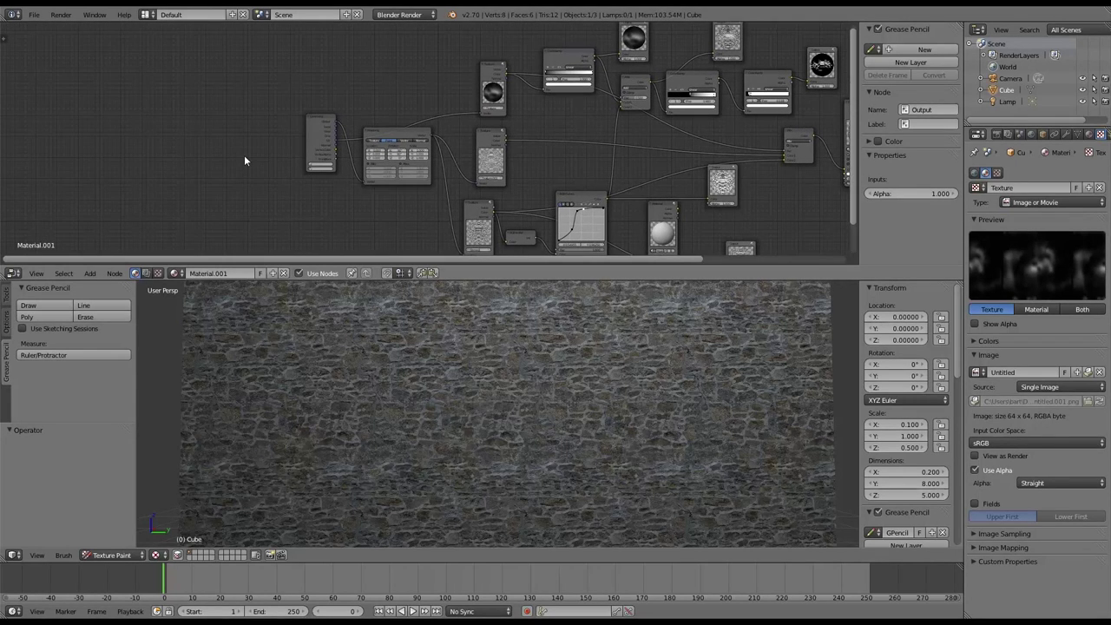
{"action": "scroll", "coordinate": [244, 154], "scroll_direction": "up", "scroll_amount": 4}
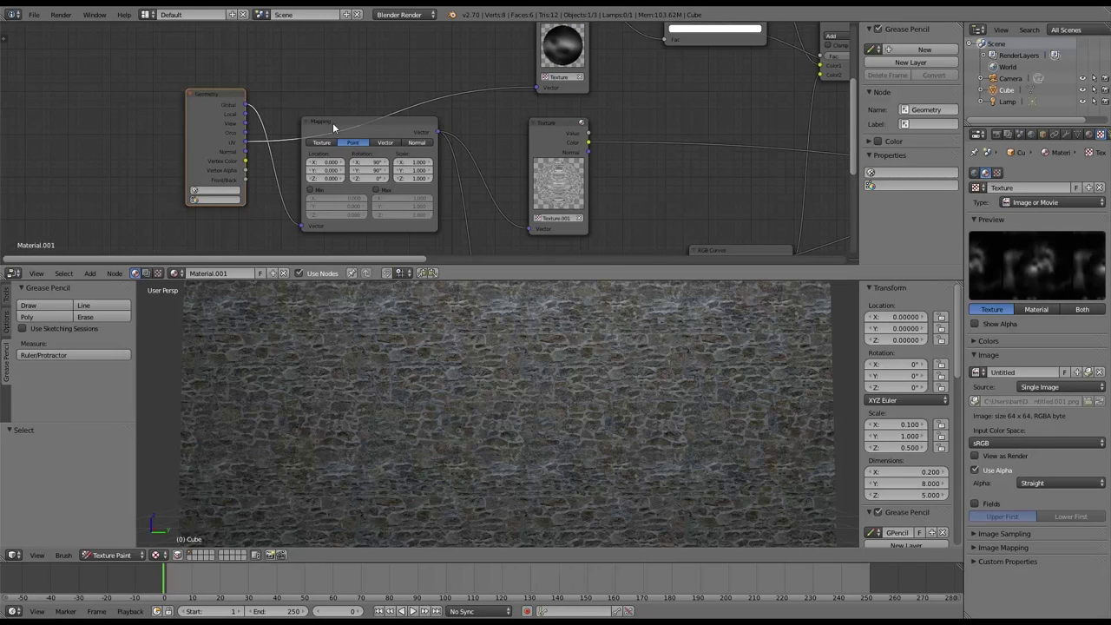
Step: Nudge the Mapping node and pan the node graph to reveal the texture nodes
{"action": "left_click_drag", "start_coordinate": [332, 123], "coordinate": [351, 130]}
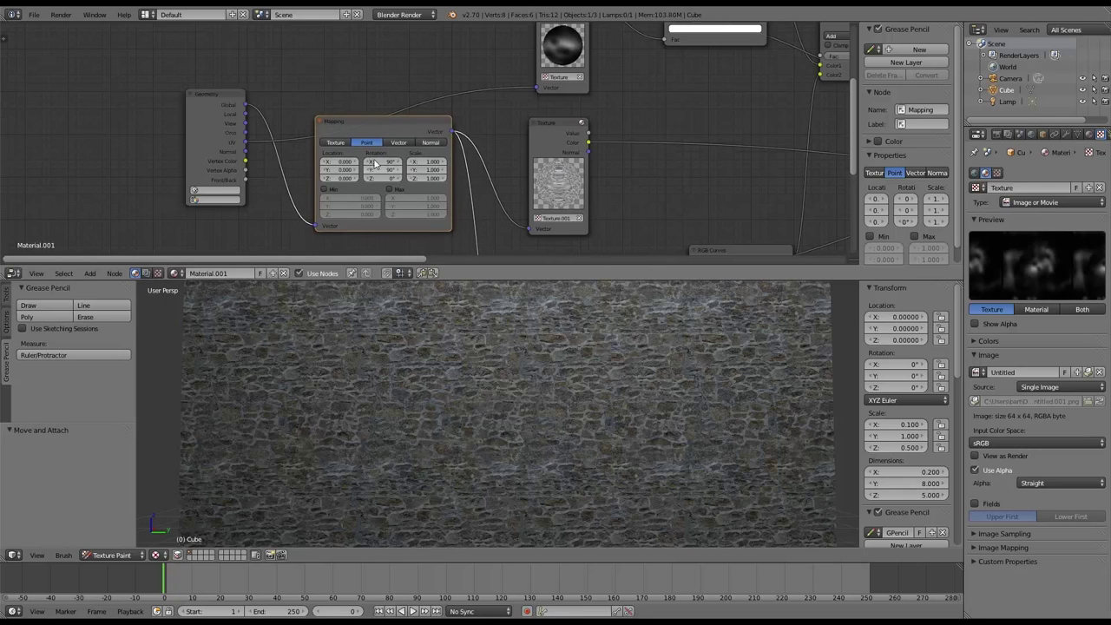
{"action": "middle_click_drag", "start_coordinate": [620, 205], "coordinate": [623, 179]}
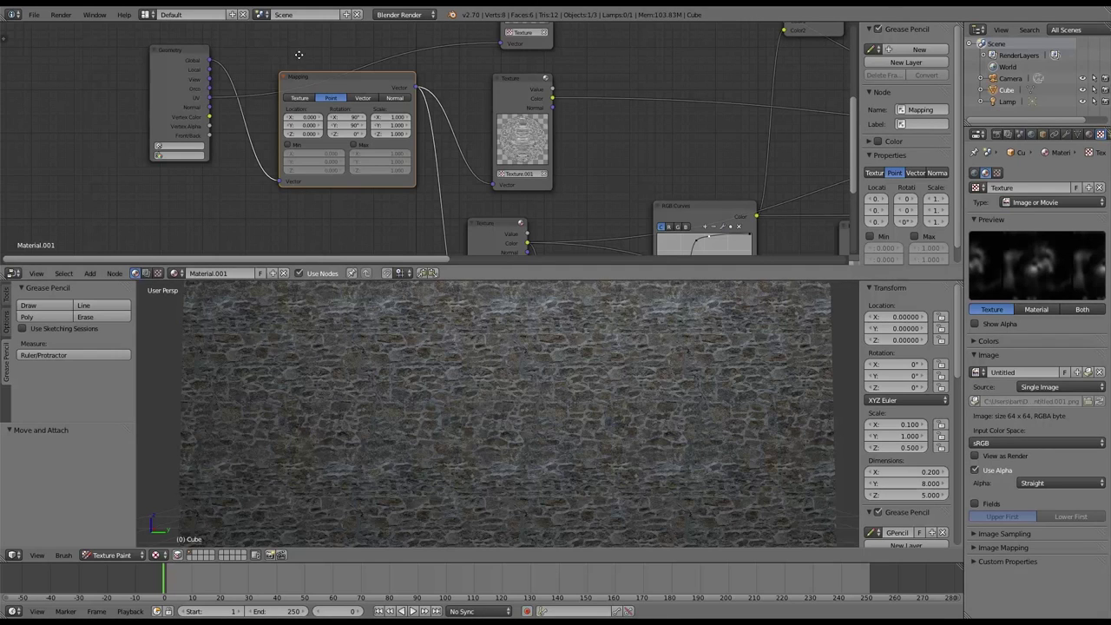
{"action": "middle_click_drag", "start_coordinate": [298, 50], "coordinate": [257, 51]}
{"action": "left_click_drag", "start_coordinate": [267, 98], "coordinate": [268, 66]}
{"action": "middle_click_drag", "start_coordinate": [566, 146], "coordinate": [429, 98]}
{"action": "scroll", "coordinate": [368, 95], "scroll_direction": "down", "scroll_amount": 1}
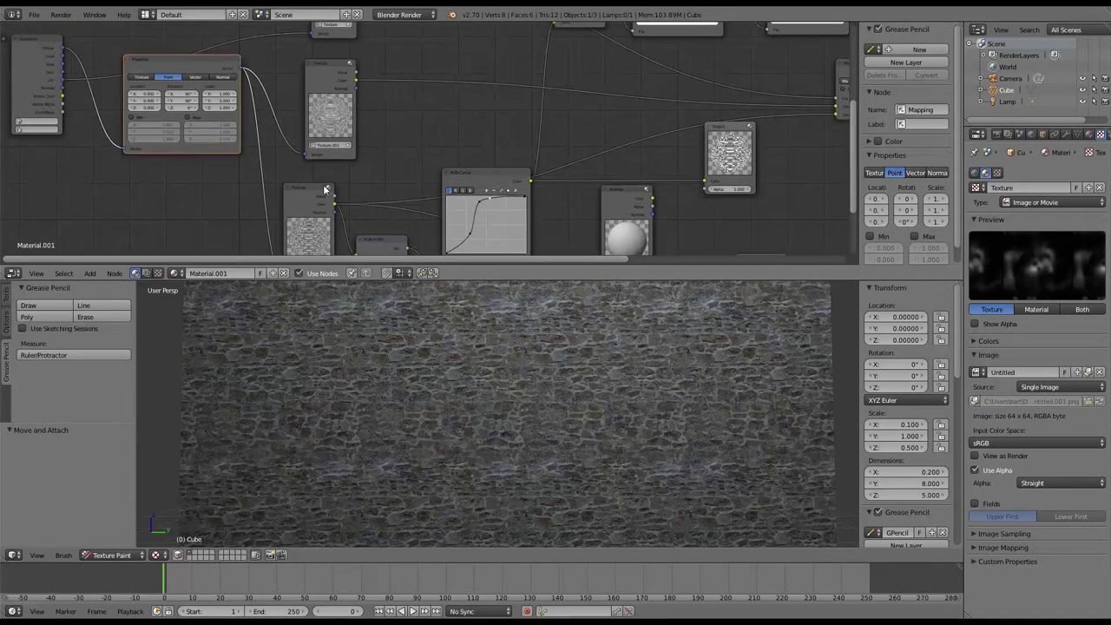
Step: Check the Stones1 node, then make Texture.001 (TT7001664.png) the active texture
{"action": "left_click", "coordinate": [308, 198]}
{"action": "left_click", "coordinate": [328, 68]}
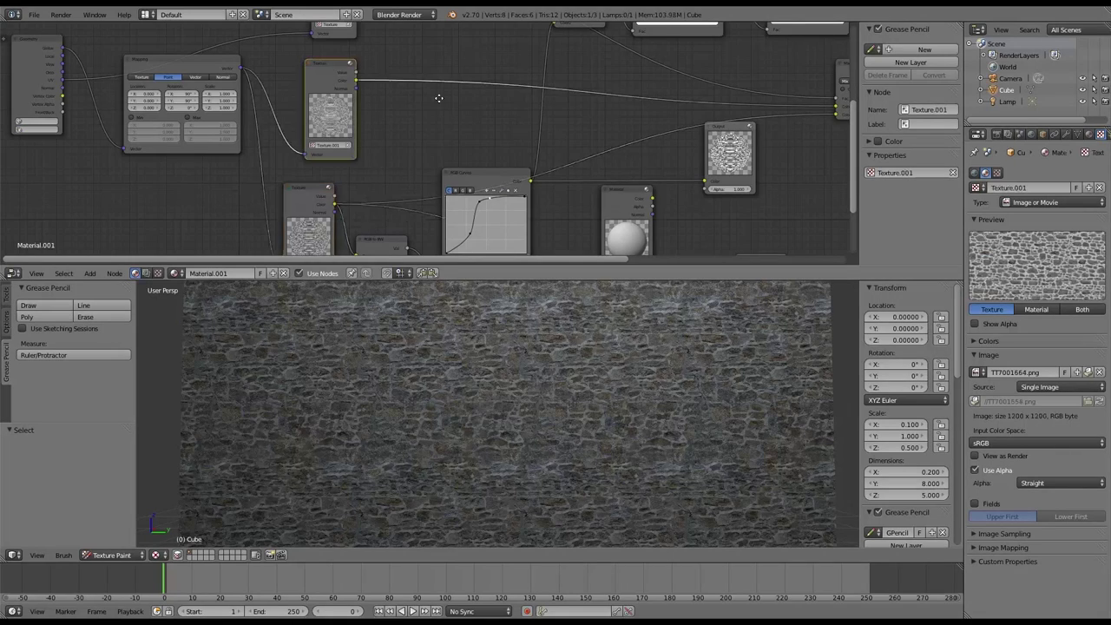
{"action": "middle_click_drag", "start_coordinate": [441, 107], "coordinate": [490, 98]}
{"action": "left_click", "coordinate": [321, 249]}
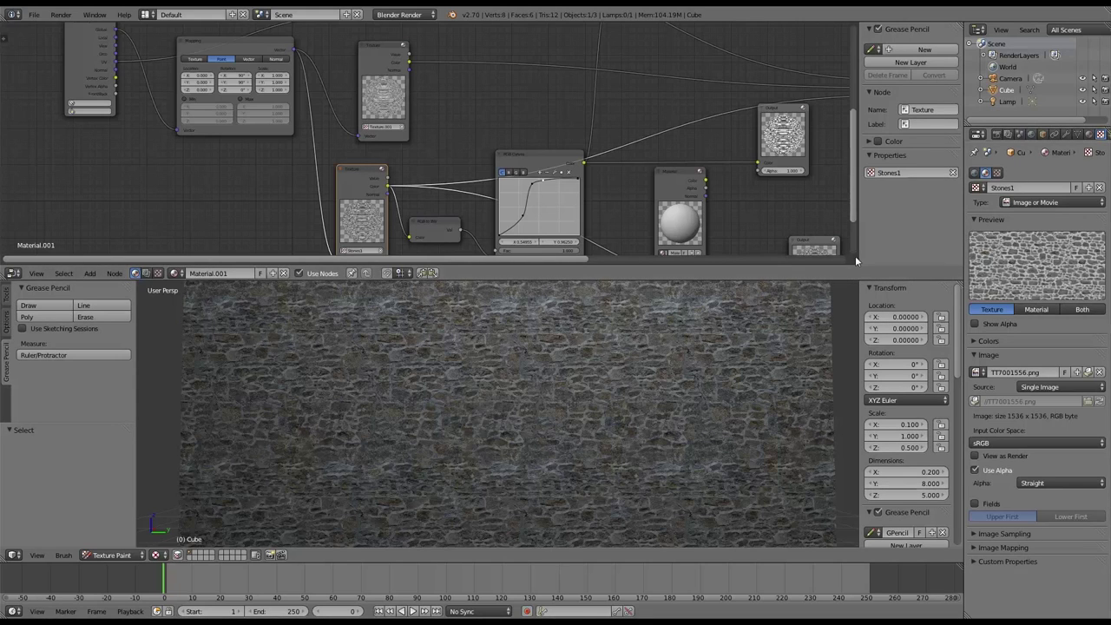
{"action": "left_click", "coordinate": [375, 59]}
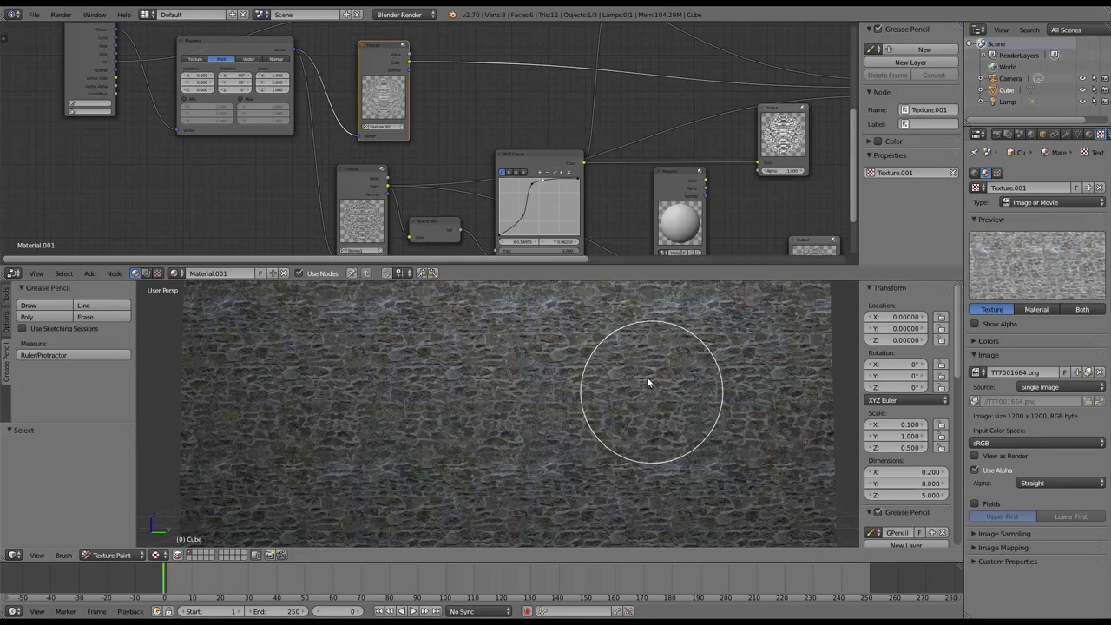
Step: Select Texture.002's Untitled mask, preview Output.002 on the wall, and paint black over it
{"action": "mouse_move", "coordinate": [378, 39]}
{"action": "middle_mouse_down"}
{"action": "mouse_move", "coordinate": [341, 51]}
{"action": "mouse_move", "coordinate": [334, 98]}
{"action": "middle_mouse_up"}
{"action": "left_click", "coordinate": [334, 98]}
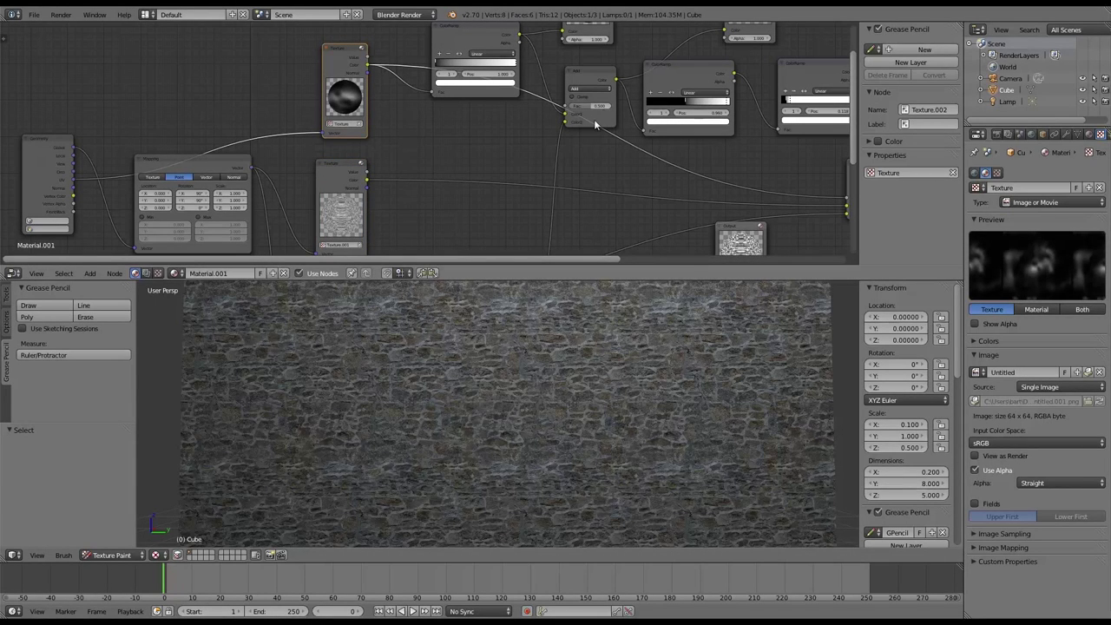
{"action": "middle_click_drag", "start_coordinate": [517, 65], "coordinate": [480, 160]}
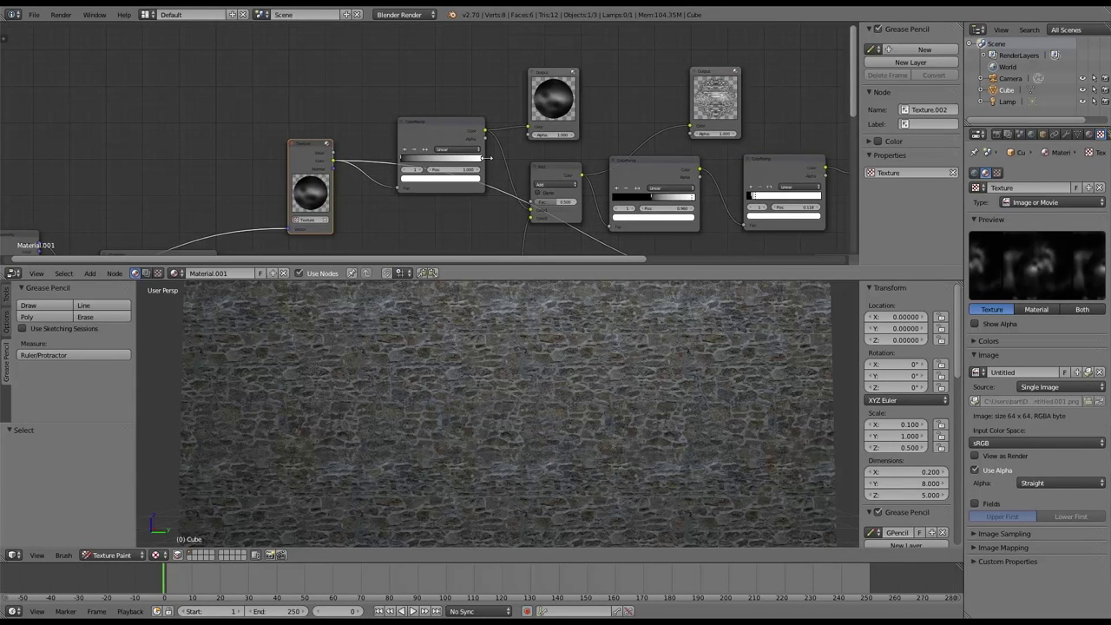
{"action": "left_click", "coordinate": [559, 111]}
{"action": "mouse_move", "coordinate": [461, 383]}
{"action": "left_mouse_down"}
{"action": "mouse_move", "coordinate": [589, 381]}
{"action": "mouse_move", "coordinate": [388, 373]}
{"action": "mouse_move", "coordinate": [543, 318]}
{"action": "mouse_move", "coordinate": [539, 284]}
{"action": "mouse_move", "coordinate": [597, 436]}
{"action": "mouse_move", "coordinate": [668, 483]}
{"action": "mouse_move", "coordinate": [422, 483]}
{"action": "mouse_move", "coordinate": [818, 524]}
{"action": "mouse_move", "coordinate": [822, 473]}
{"action": "mouse_move", "coordinate": [808, 427]}
{"action": "mouse_move", "coordinate": [275, 498]}
{"action": "mouse_move", "coordinate": [229, 516]}
{"action": "mouse_move", "coordinate": [304, 430]}
{"action": "mouse_move", "coordinate": [247, 401]}
{"action": "mouse_move", "coordinate": [362, 317]}
{"action": "left_mouse_up"}
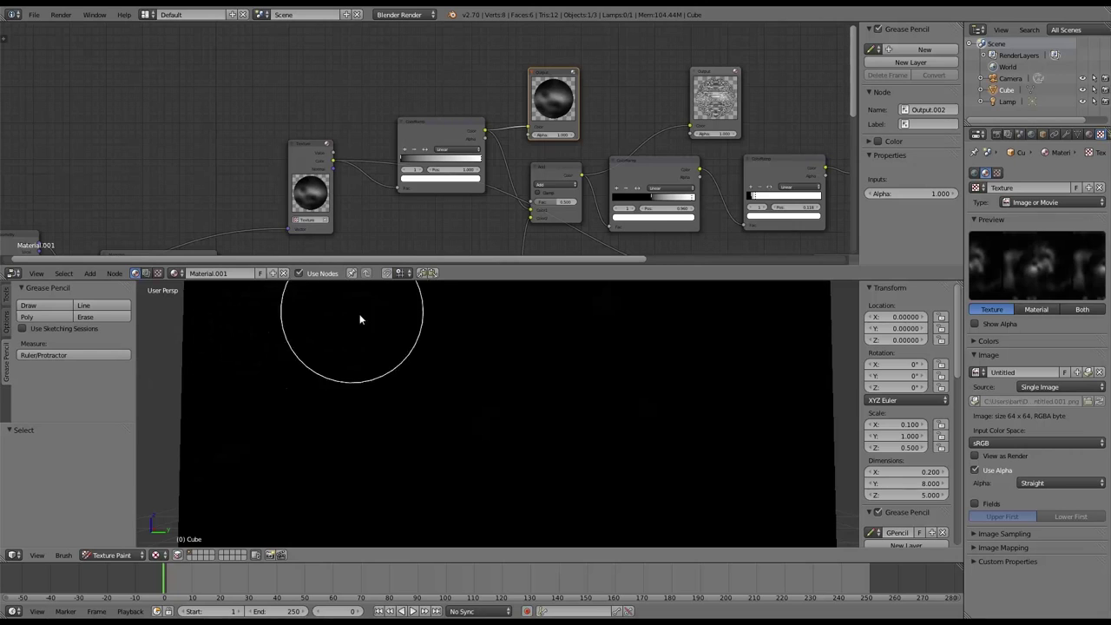
Step: Select the main Output node so the wall shows the full stone material again
{"action": "scroll", "coordinate": [462, 446], "scroll_direction": "down", "scroll_amount": 5}
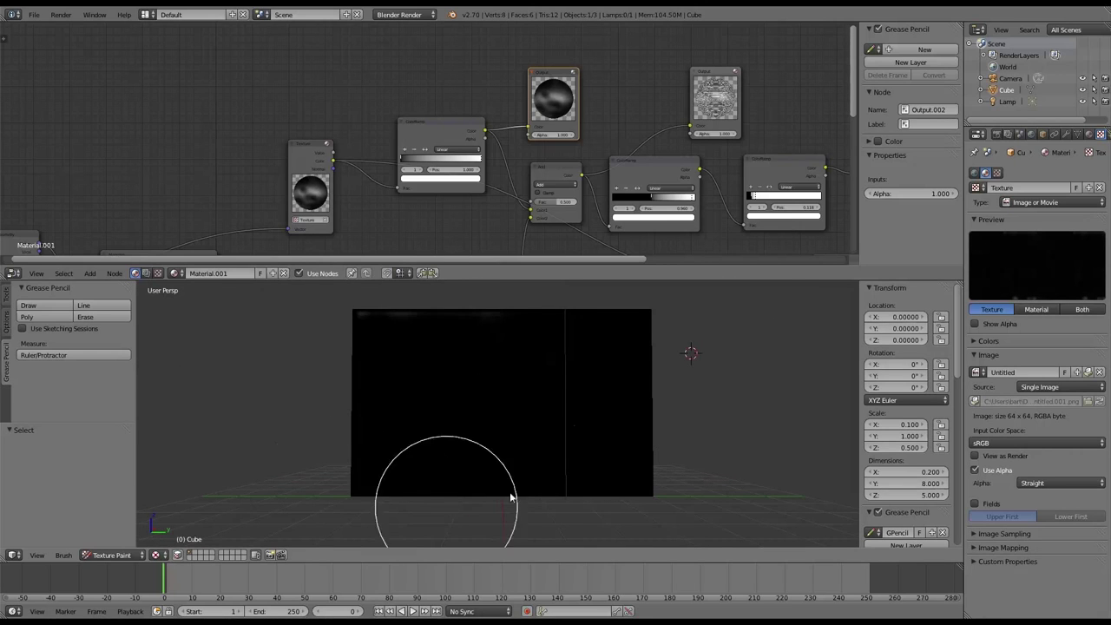
{"action": "scroll", "coordinate": [541, 342], "scroll_direction": "up", "scroll_amount": 2}
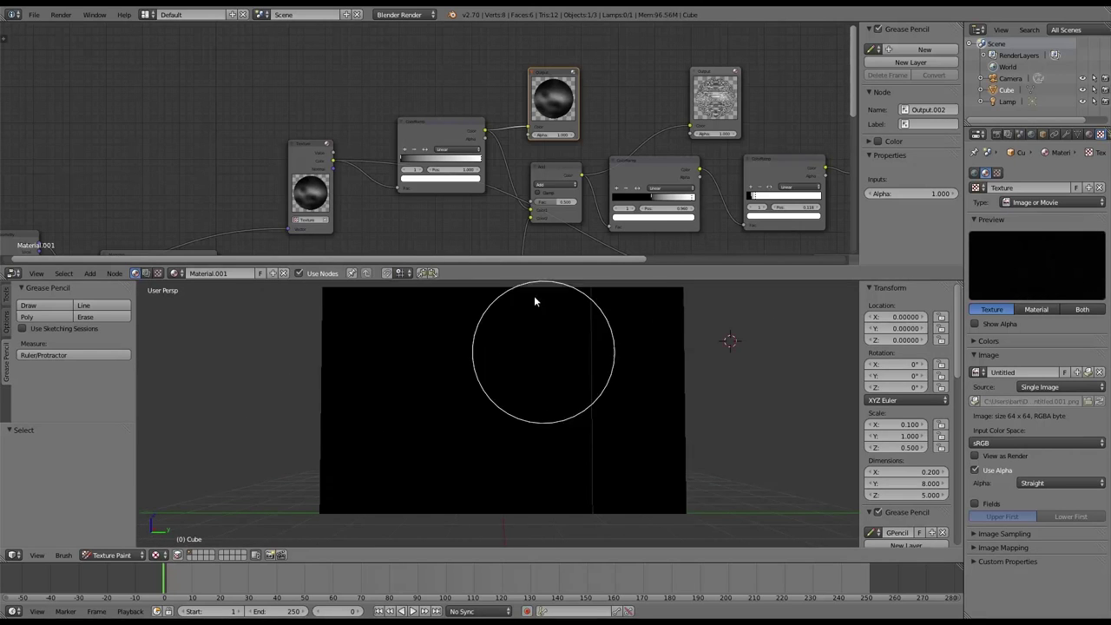
{"action": "middle_click_drag", "start_coordinate": [600, 105], "coordinate": [449, 22]}
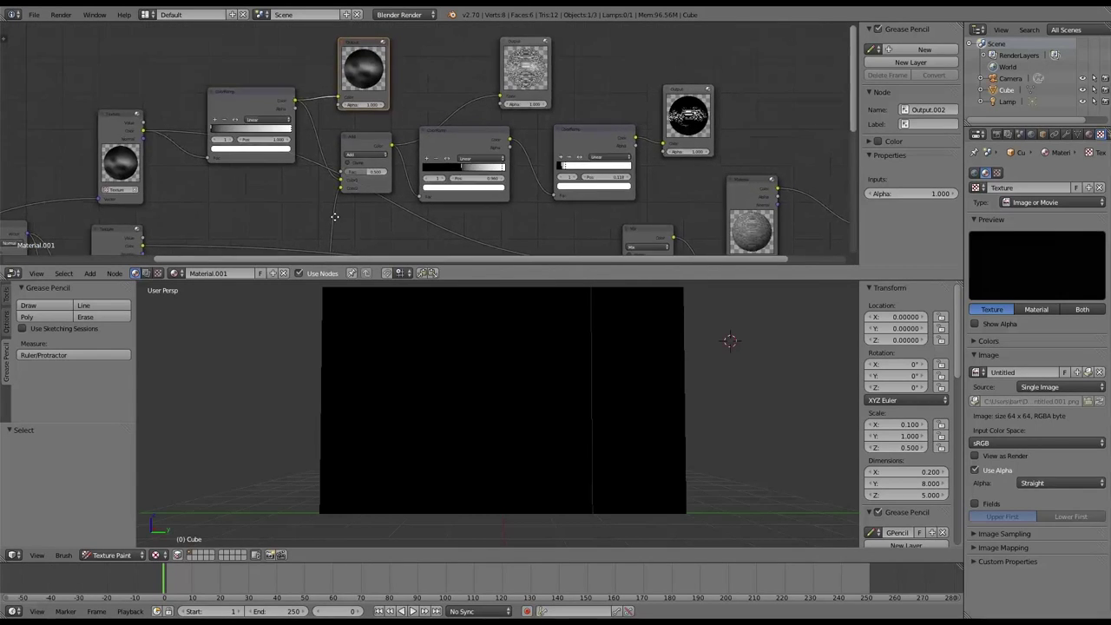
{"action": "middle_click_drag", "start_coordinate": [335, 216], "coordinate": [379, 29]}
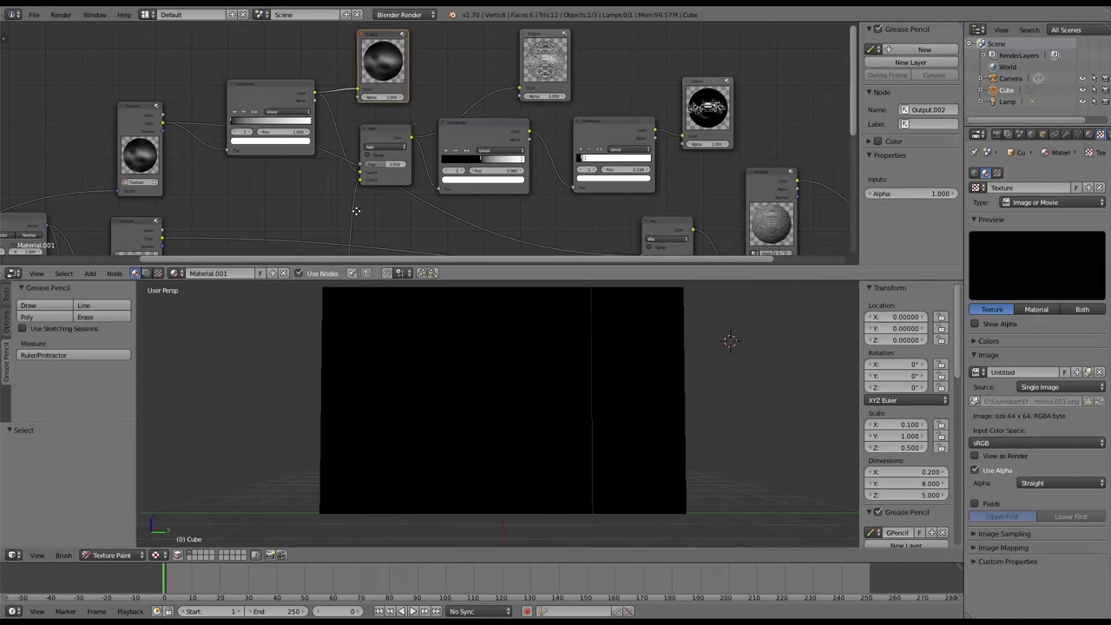
{"action": "middle_click_drag", "start_coordinate": [794, 180], "coordinate": [681, 145]}
{"action": "left_click", "coordinate": [807, 139]}
{"action": "mouse_move", "coordinate": [284, 184]}
{"action": "middle_mouse_down"}
{"action": "mouse_move", "coordinate": [339, 186]}
{"action": "mouse_move", "coordinate": [352, 204]}
{"action": "middle_mouse_up"}
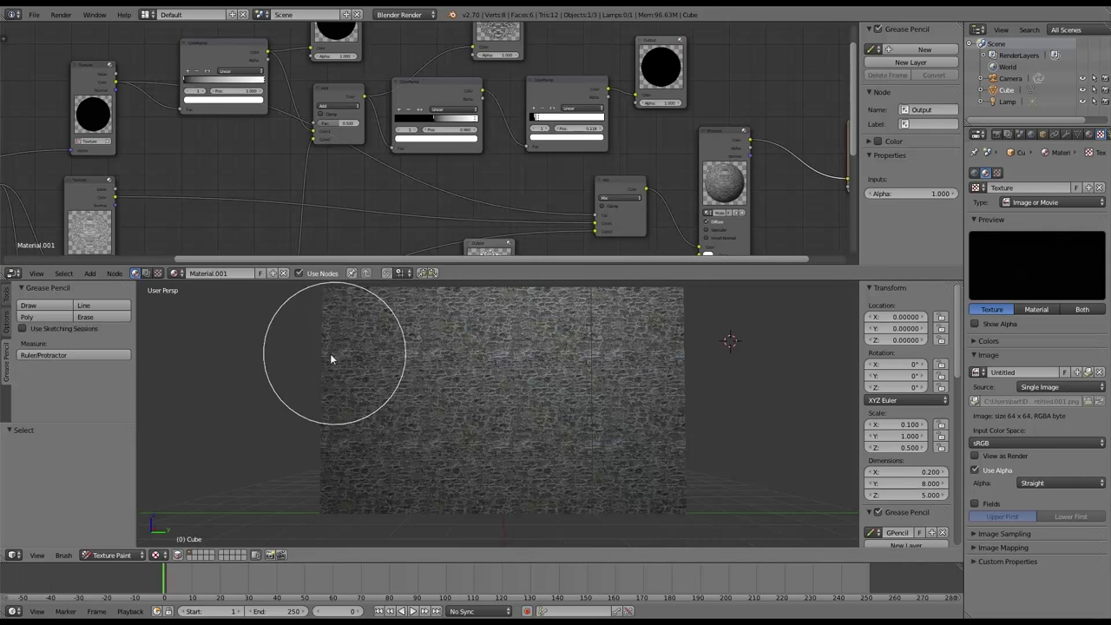
{"action": "scroll", "coordinate": [312, 365], "scroll_direction": "up", "scroll_amount": 4}
{"action": "scroll", "coordinate": [347, 347], "scroll_direction": "down", "scroll_amount": 2}
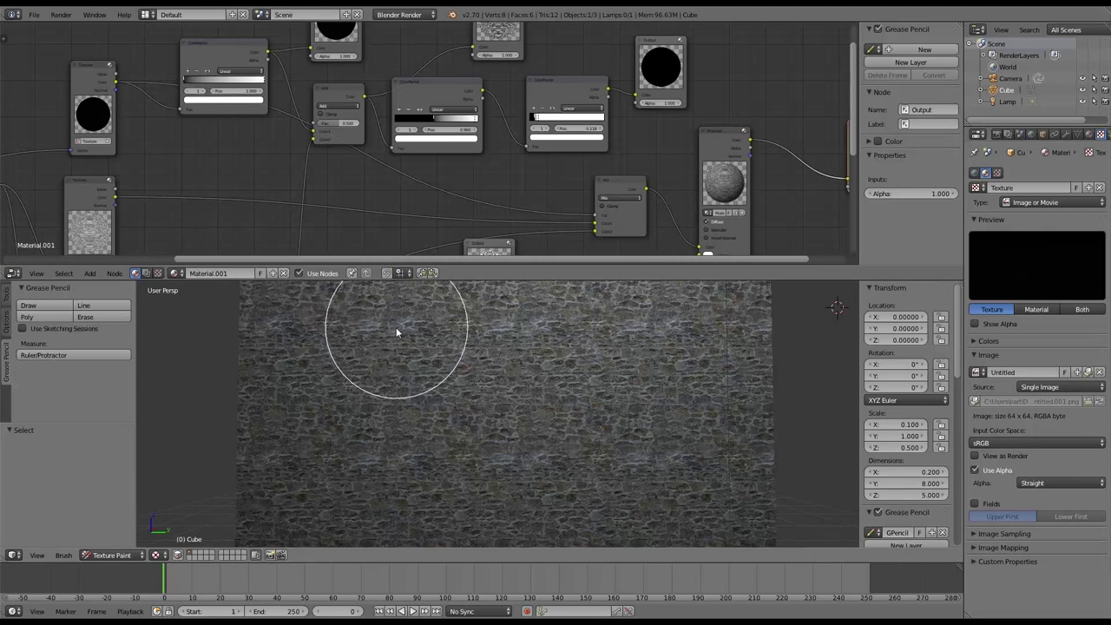
{"action": "mouse_move", "coordinate": [375, 304]}
{"action": "left_mouse_down"}
{"action": "mouse_move", "coordinate": [434, 352]}
{"action": "mouse_move", "coordinate": [340, 352]}
{"action": "left_mouse_up"}
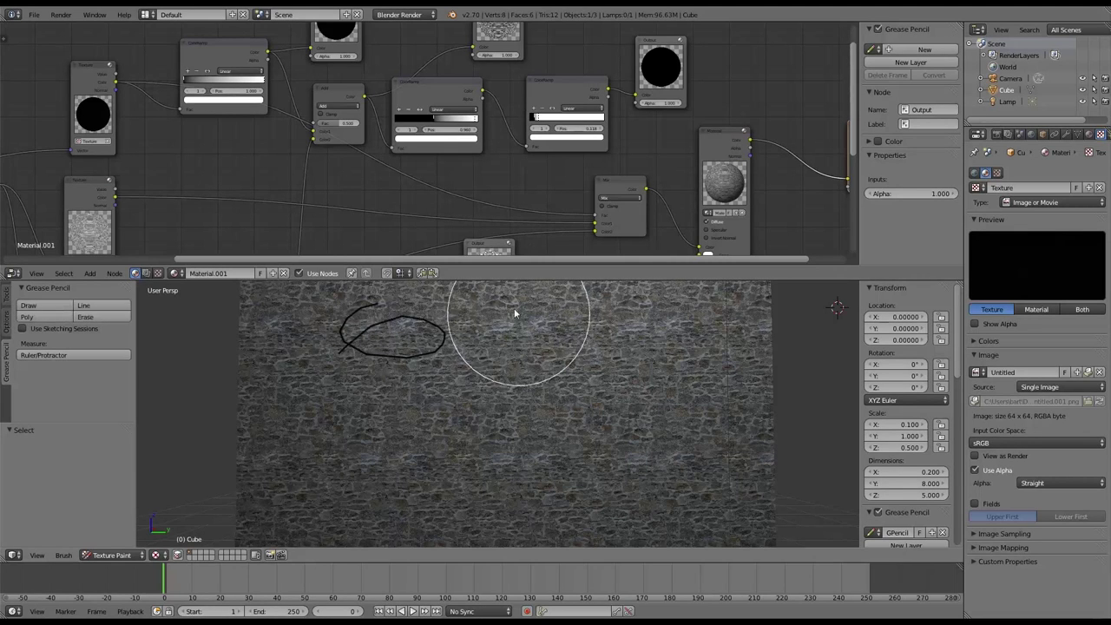
{"action": "mouse_move", "coordinate": [510, 309]}
{"action": "left_mouse_down"}
{"action": "mouse_move", "coordinate": [486, 353]}
{"action": "mouse_move", "coordinate": [490, 340]}
{"action": "left_mouse_up"}
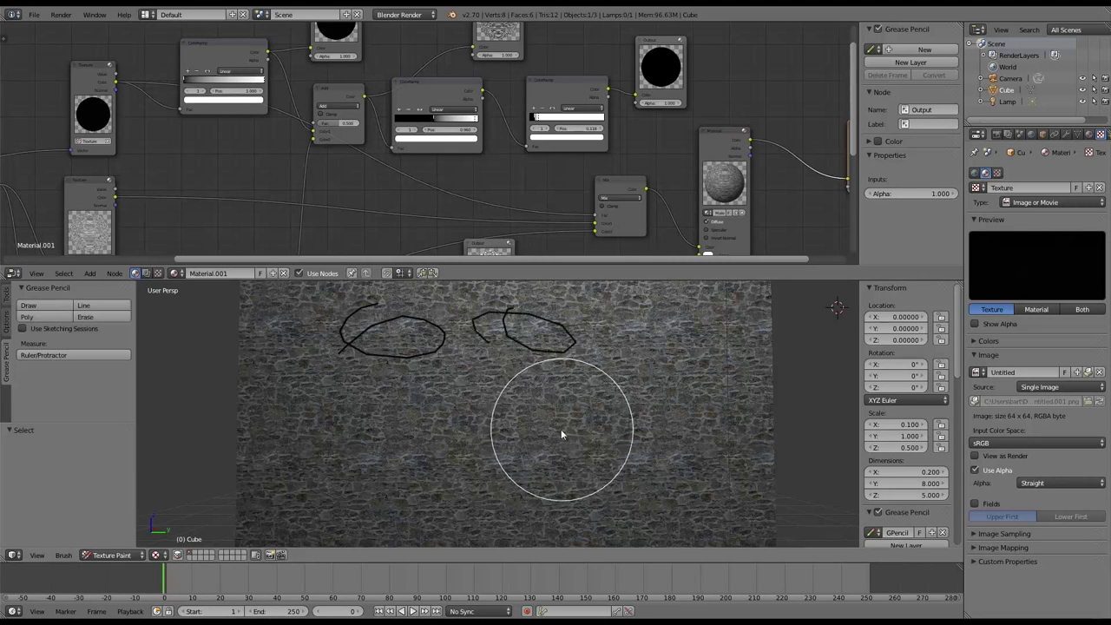
{"action": "left_click", "coordinate": [108, 316]}
{"action": "mouse_move", "coordinate": [330, 347]}
{"action": "left_mouse_down"}
{"action": "mouse_move", "coordinate": [400, 309]}
{"action": "mouse_move", "coordinate": [376, 345]}
{"action": "mouse_move", "coordinate": [349, 357]}
{"action": "mouse_move", "coordinate": [495, 327]}
{"action": "mouse_move", "coordinate": [430, 369]}
{"action": "mouse_move", "coordinate": [470, 318]}
{"action": "mouse_move", "coordinate": [521, 320]}
{"action": "left_mouse_up"}
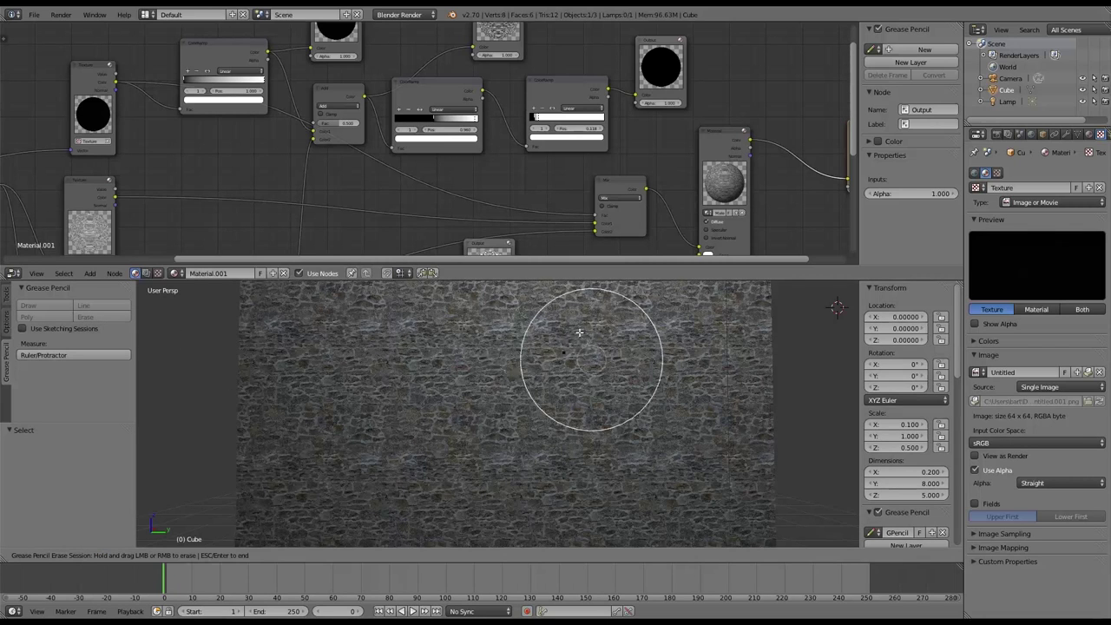
{"action": "key", "text": "Escape"}
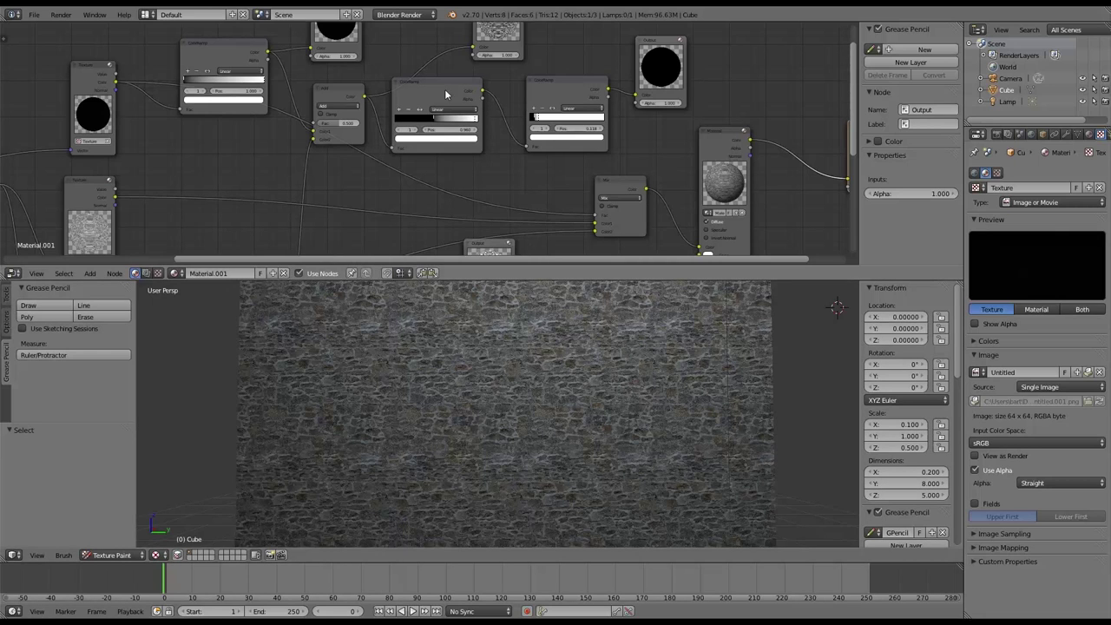
{"action": "scroll", "coordinate": [363, 111], "scroll_direction": "down", "scroll_amount": 1}
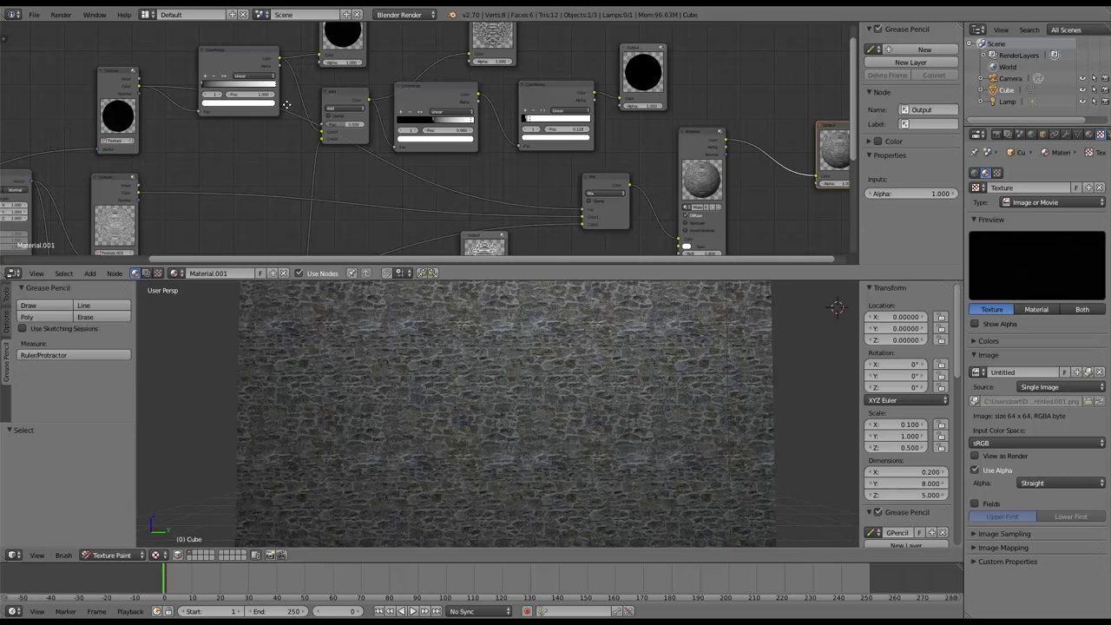
{"action": "middle_click_drag", "start_coordinate": [287, 105], "coordinate": [282, 135]}
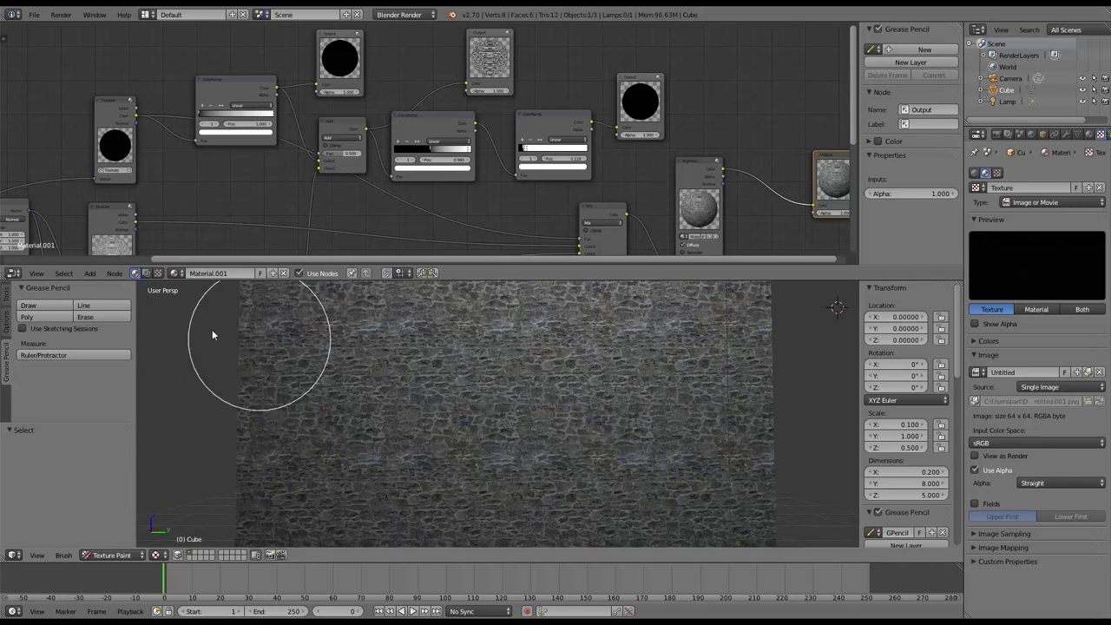
Step: Paint white strokes onto the previewed mask, then switch back to the full stone material
{"action": "left_click", "coordinate": [341, 38]}
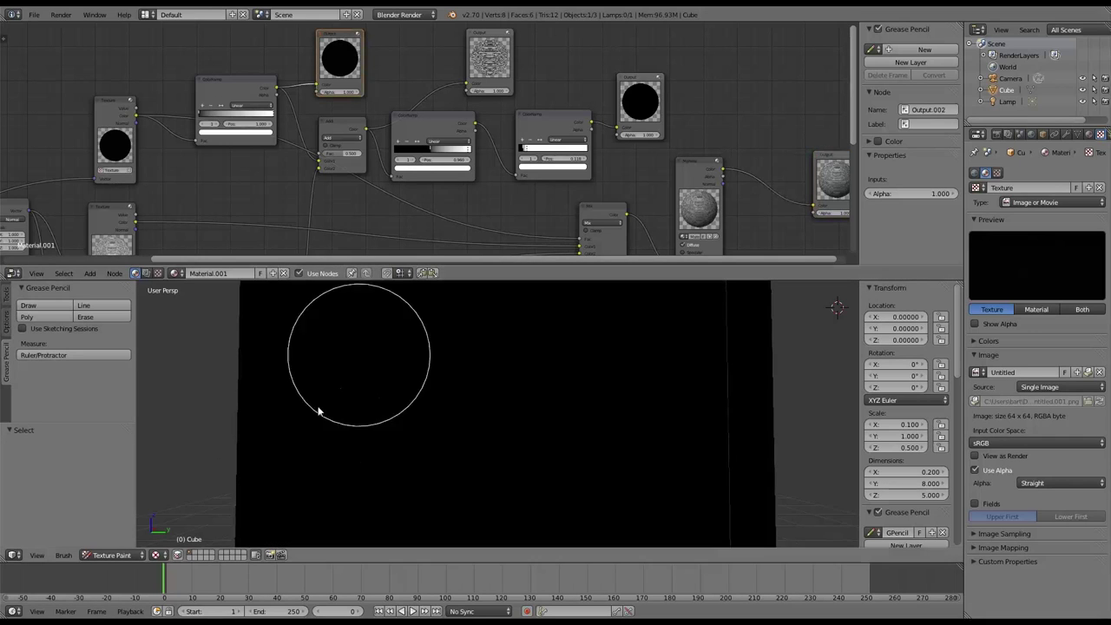
{"action": "left_click", "coordinate": [7, 299]}
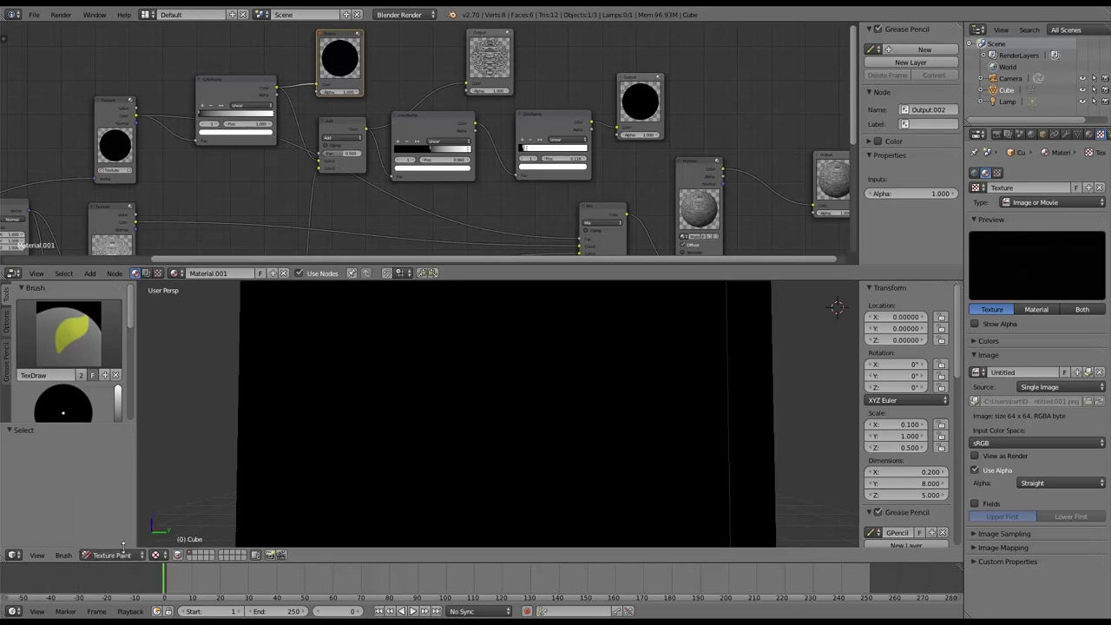
{"action": "left_click_drag", "start_coordinate": [126, 310], "coordinate": [128, 326]}
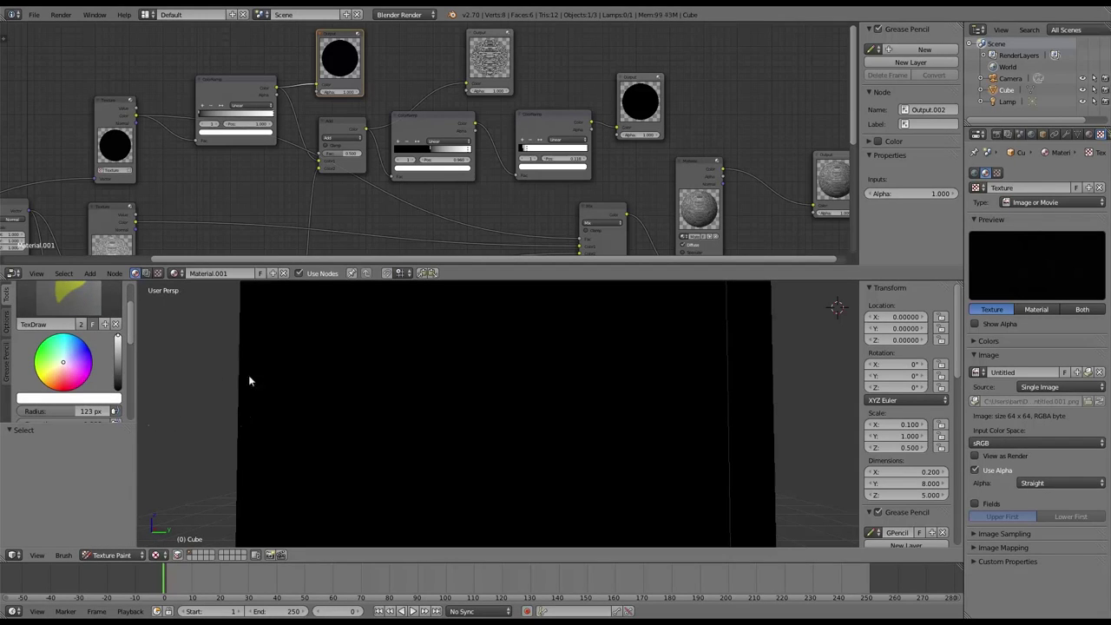
{"action": "mouse_move", "coordinate": [250, 374]}
{"action": "left_mouse_down"}
{"action": "mouse_move", "coordinate": [350, 361]}
{"action": "mouse_move", "coordinate": [618, 395]}
{"action": "left_mouse_up"}
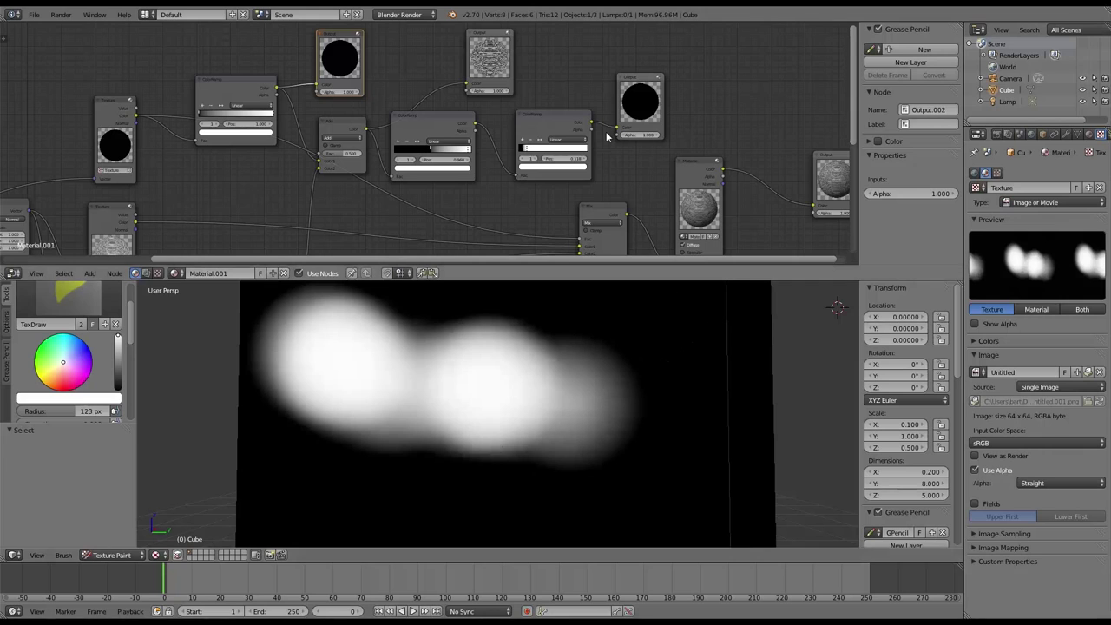
{"action": "middle_click_drag", "start_coordinate": [831, 184], "coordinate": [669, 184]}
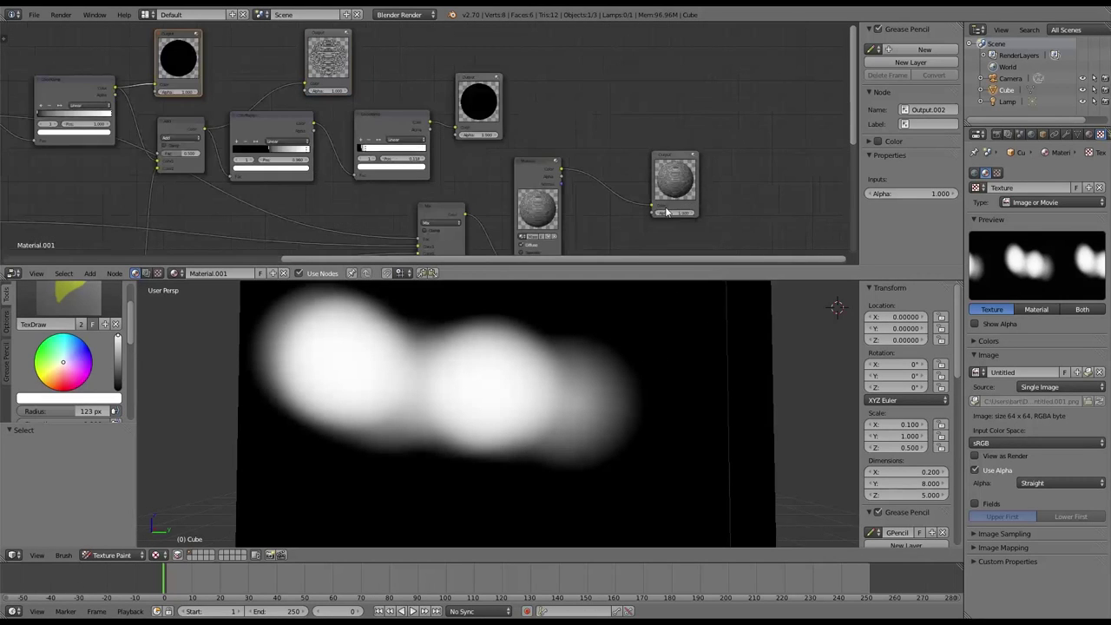
{"action": "left_click", "coordinate": [673, 182]}
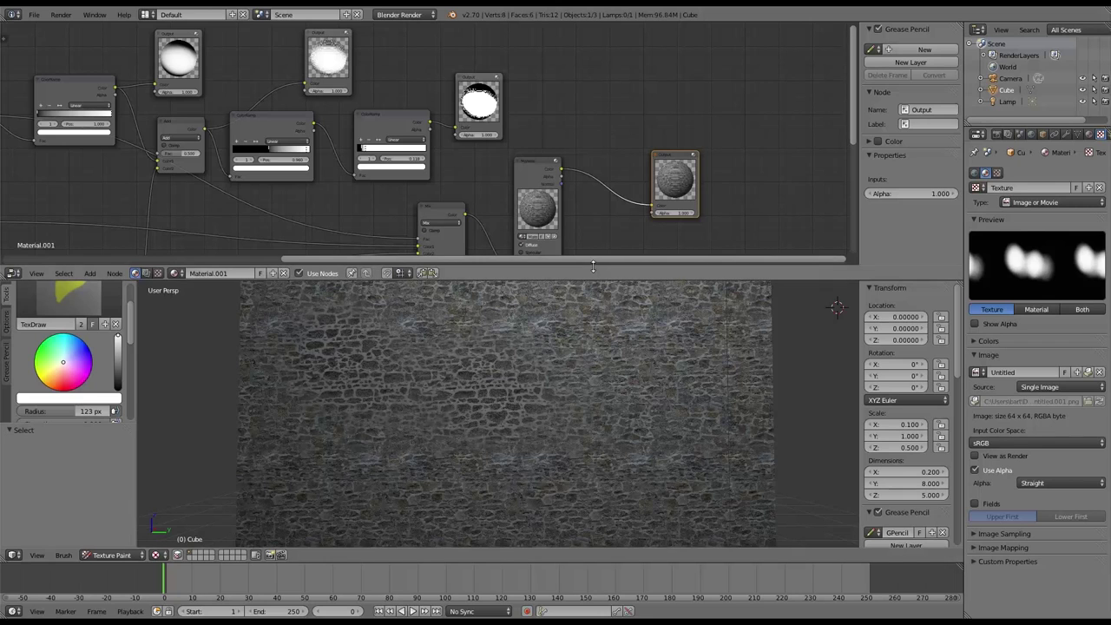
Step: Set the brush colour to black and paint black into the mask across the wall
{"action": "left_click_drag", "start_coordinate": [594, 262], "coordinate": [561, 260]}
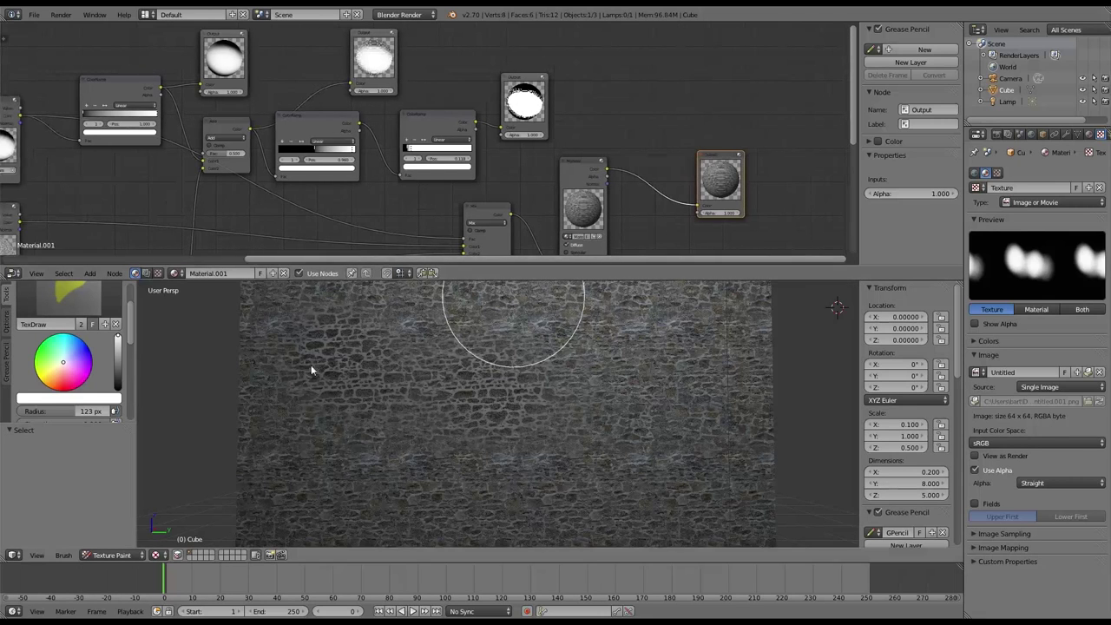
{"action": "scroll", "coordinate": [130, 298], "scroll_direction": "up", "scroll_amount": 1}
{"action": "scroll", "coordinate": [130, 299], "scroll_direction": "down", "scroll_amount": 3}
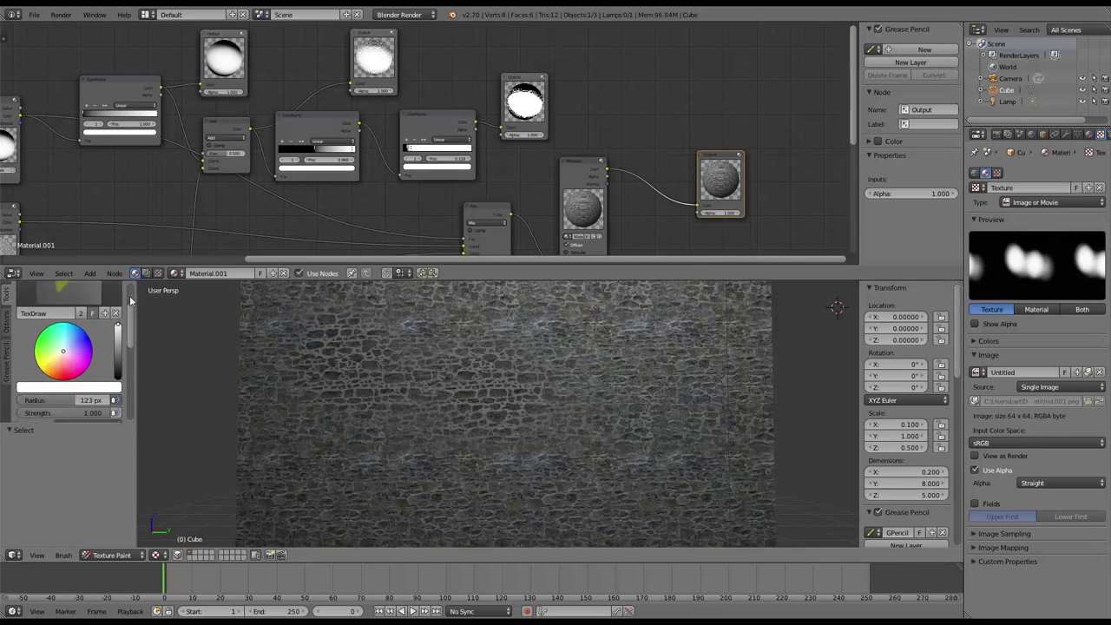
{"action": "left_click", "coordinate": [118, 334]}
{"action": "mouse_move", "coordinate": [309, 340]}
{"action": "left_mouse_down"}
{"action": "mouse_move", "coordinate": [432, 414]}
{"action": "mouse_move", "coordinate": [533, 409]}
{"action": "left_mouse_up"}
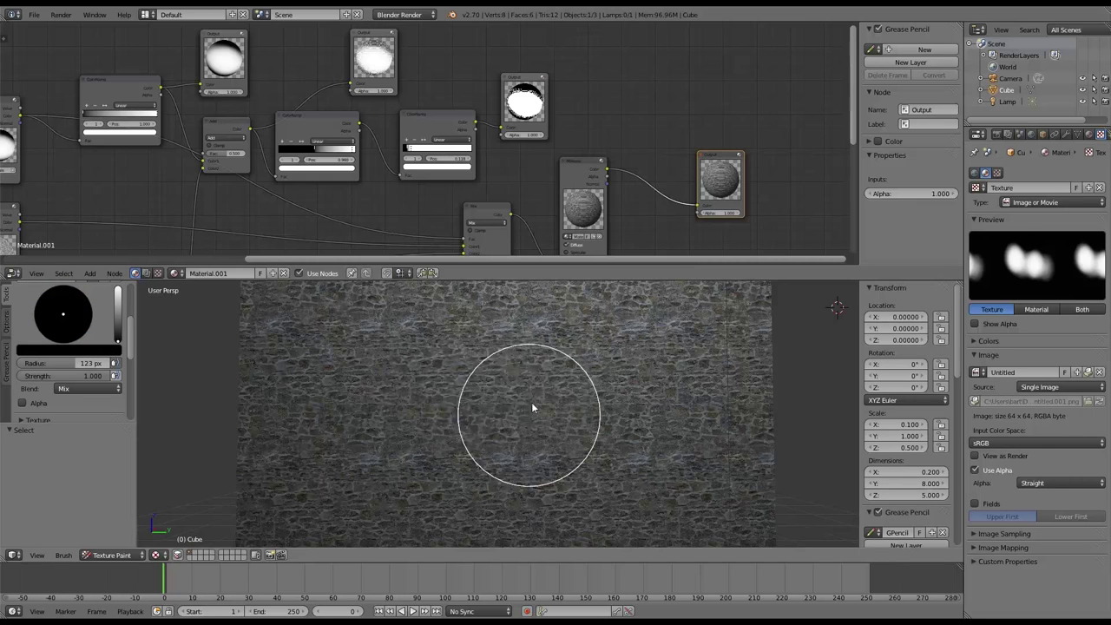
Step: Switch to white and paint patches across the upper-left and lower-left wall, zooming to inspect
{"action": "left_click", "coordinate": [119, 291]}
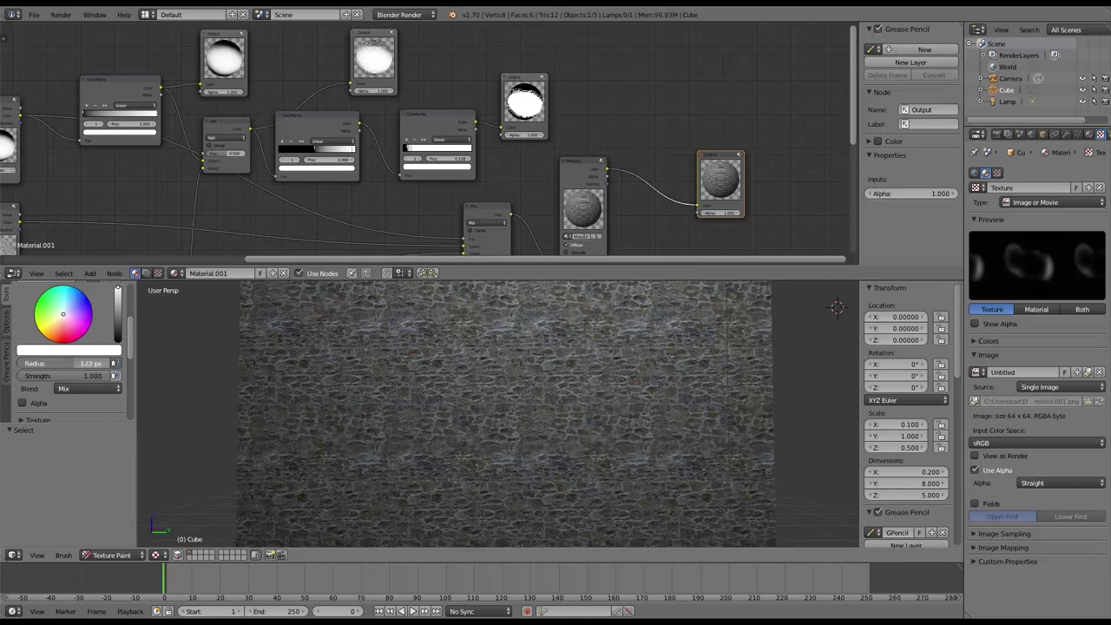
{"action": "mouse_move", "coordinate": [269, 325]}
{"action": "left_mouse_down"}
{"action": "mouse_move", "coordinate": [357, 342]}
{"action": "mouse_move", "coordinate": [667, 335]}
{"action": "mouse_move", "coordinate": [636, 337]}
{"action": "mouse_move", "coordinate": [647, 442]}
{"action": "mouse_move", "coordinate": [626, 439]}
{"action": "mouse_move", "coordinate": [671, 465]}
{"action": "mouse_move", "coordinate": [448, 470]}
{"action": "mouse_move", "coordinate": [256, 456]}
{"action": "mouse_move", "coordinate": [302, 458]}
{"action": "mouse_move", "coordinate": [276, 462]}
{"action": "mouse_move", "coordinate": [455, 384]}
{"action": "mouse_move", "coordinate": [514, 442]}
{"action": "mouse_move", "coordinate": [581, 461]}
{"action": "left_mouse_up"}
{"action": "scroll", "coordinate": [589, 461], "scroll_direction": "down", "scroll_amount": 2}
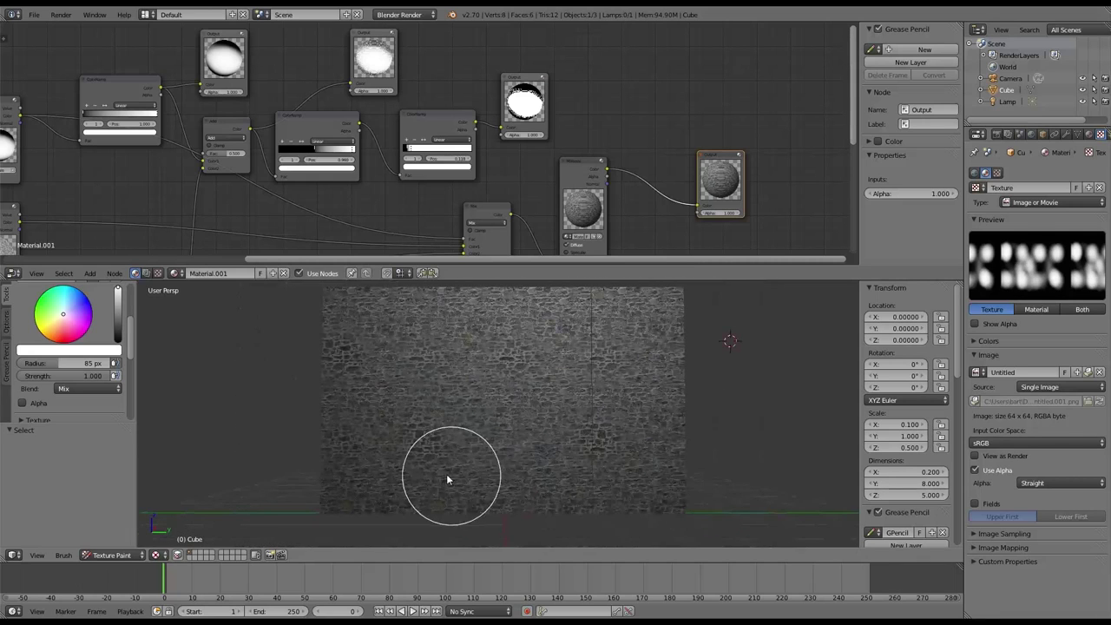
{"action": "mouse_move", "coordinate": [449, 476]}
{"action": "left_mouse_down"}
{"action": "mouse_move", "coordinate": [470, 449]}
{"action": "mouse_move", "coordinate": [547, 491]}
{"action": "mouse_move", "coordinate": [590, 446]}
{"action": "mouse_move", "coordinate": [659, 432]}
{"action": "mouse_move", "coordinate": [610, 322]}
{"action": "mouse_move", "coordinate": [531, 293]}
{"action": "mouse_move", "coordinate": [357, 295]}
{"action": "mouse_move", "coordinate": [428, 301]}
{"action": "left_mouse_up"}
{"action": "scroll", "coordinate": [552, 451], "scroll_direction": "down", "scroll_amount": 1}
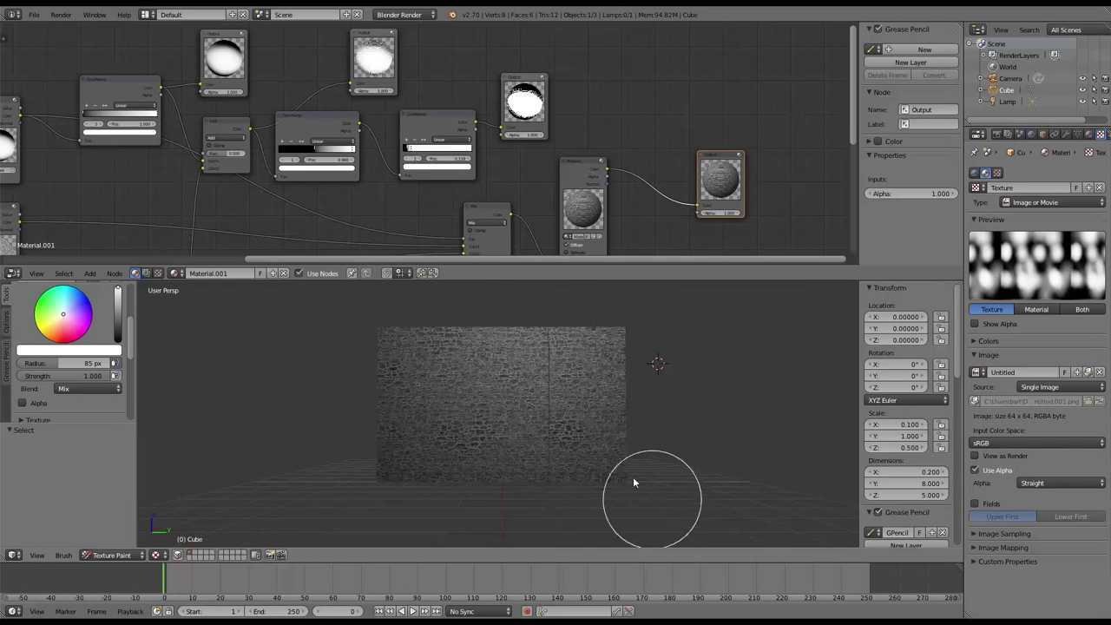
{"action": "scroll", "coordinate": [633, 476], "scroll_direction": "down", "scroll_amount": 3}
{"action": "scroll", "coordinate": [652, 428], "scroll_direction": "up", "scroll_amount": 3}
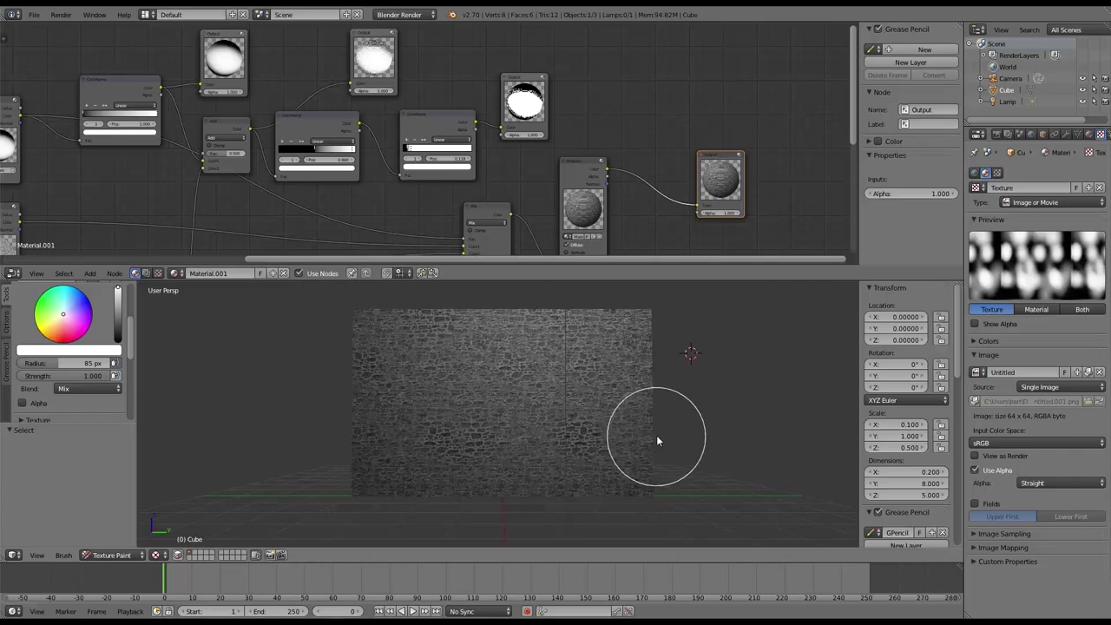
{"action": "scroll", "coordinate": [634, 430], "scroll_direction": "up", "scroll_amount": 5}
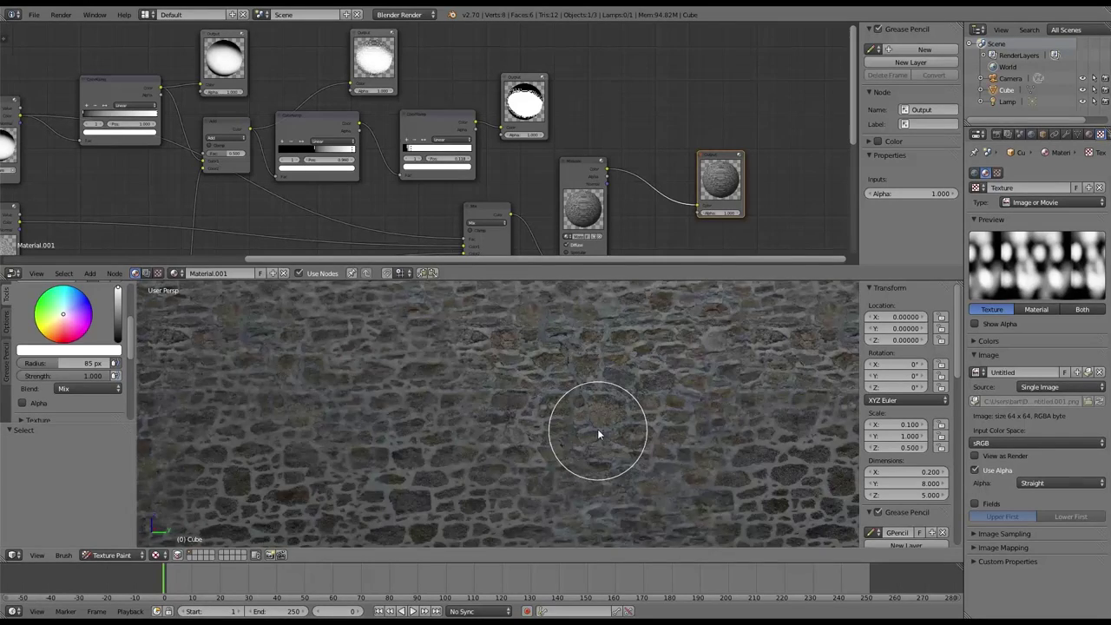
{"action": "scroll", "coordinate": [597, 432], "scroll_direction": "down", "scroll_amount": 2}
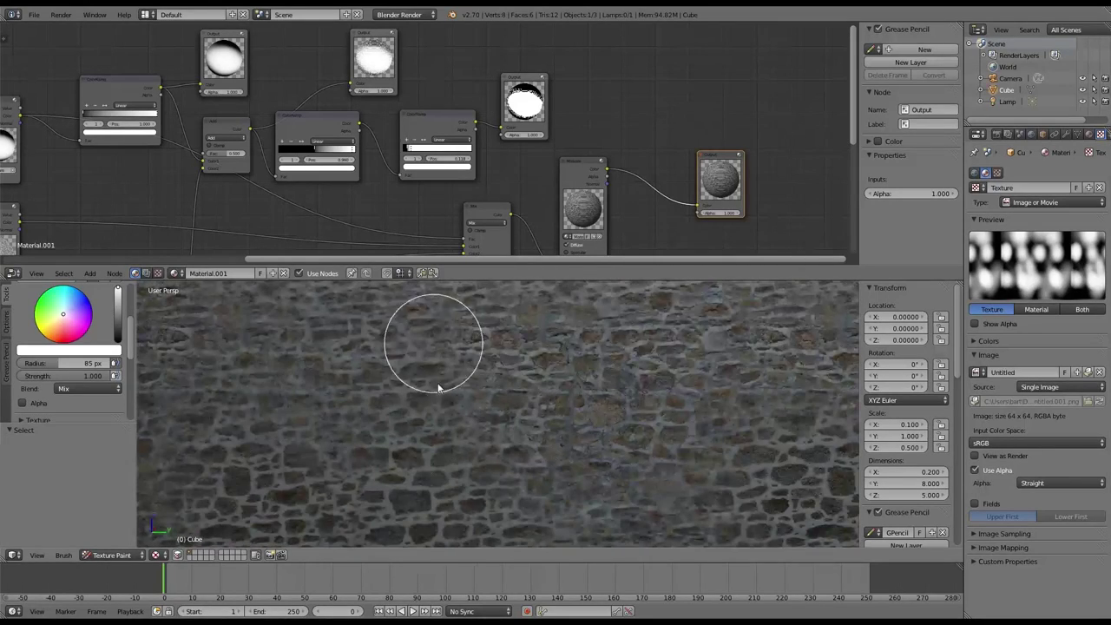
{"action": "scroll", "coordinate": [531, 388], "scroll_direction": "down", "scroll_amount": 5}
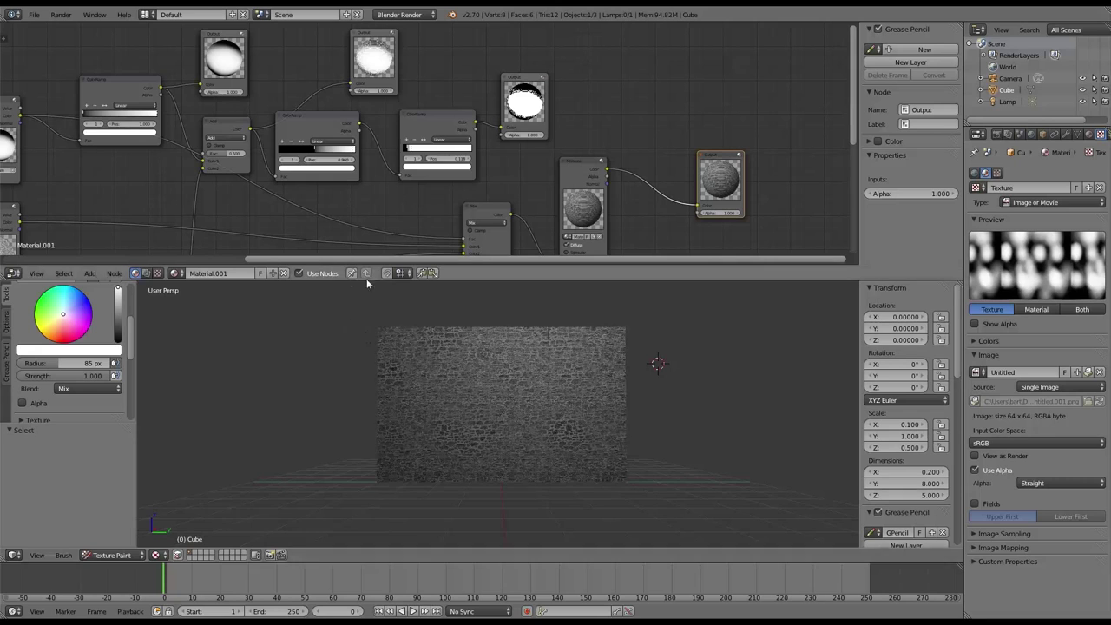
{"action": "scroll", "coordinate": [511, 388], "scroll_direction": "up", "scroll_amount": 2}
Step: Preview the curves-boosted, high-contrast stone pattern on the plane
{"action": "middle_click_drag", "start_coordinate": [168, 186], "coordinate": [246, 62]}
{"action": "middle_click_drag", "start_coordinate": [186, 143], "coordinate": [200, 78]}
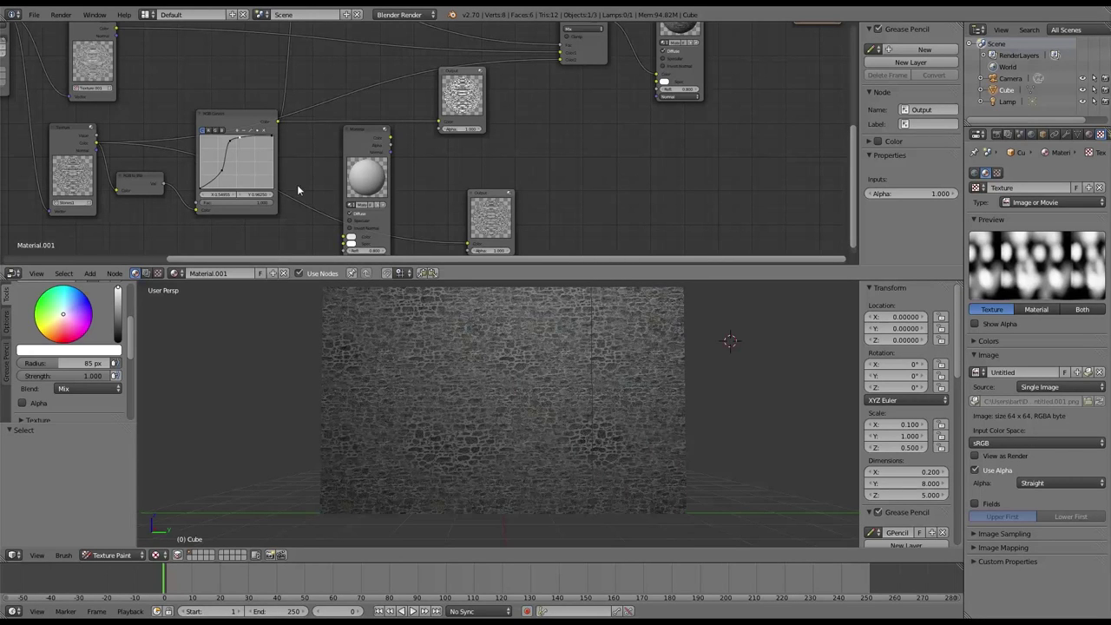
{"action": "left_click", "coordinate": [492, 212]}
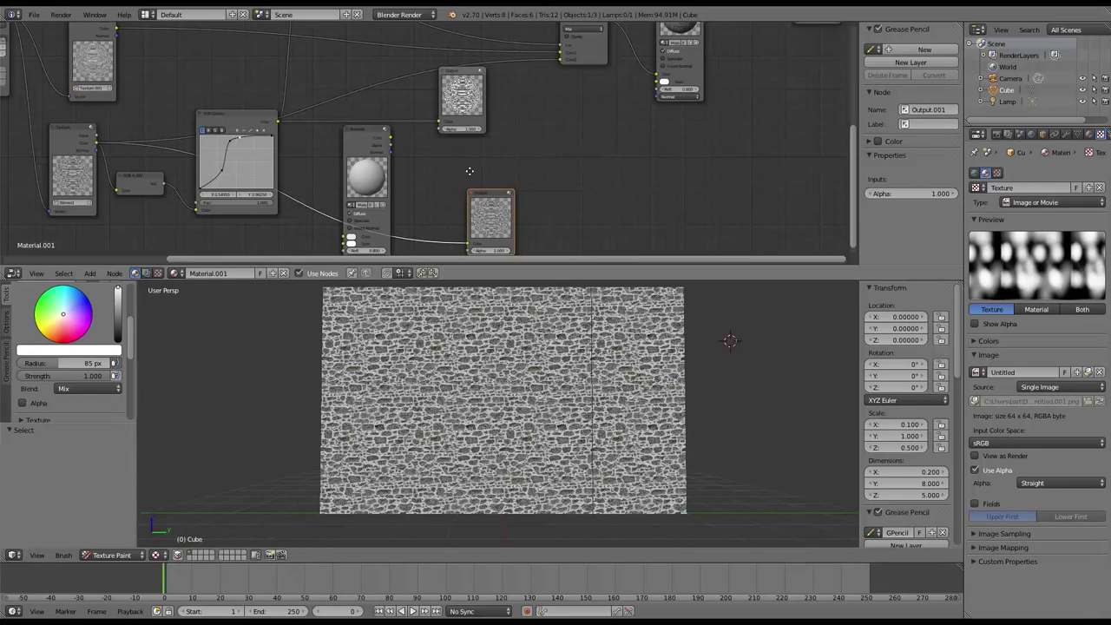
{"action": "middle_click_drag", "start_coordinate": [469, 171], "coordinate": [504, 132]}
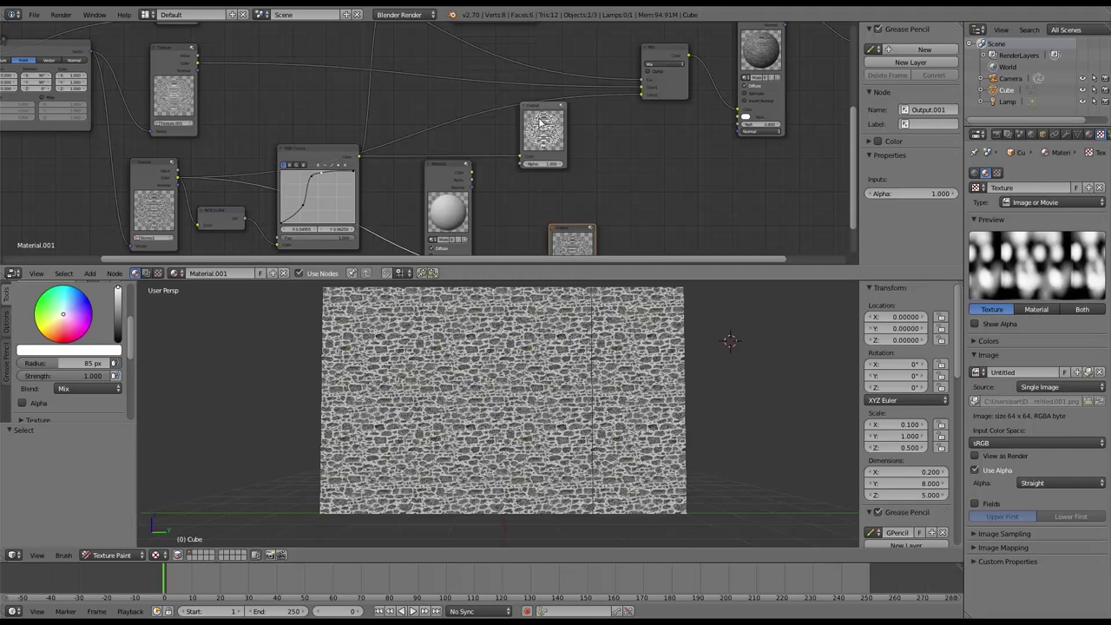
{"action": "left_click", "coordinate": [539, 122]}
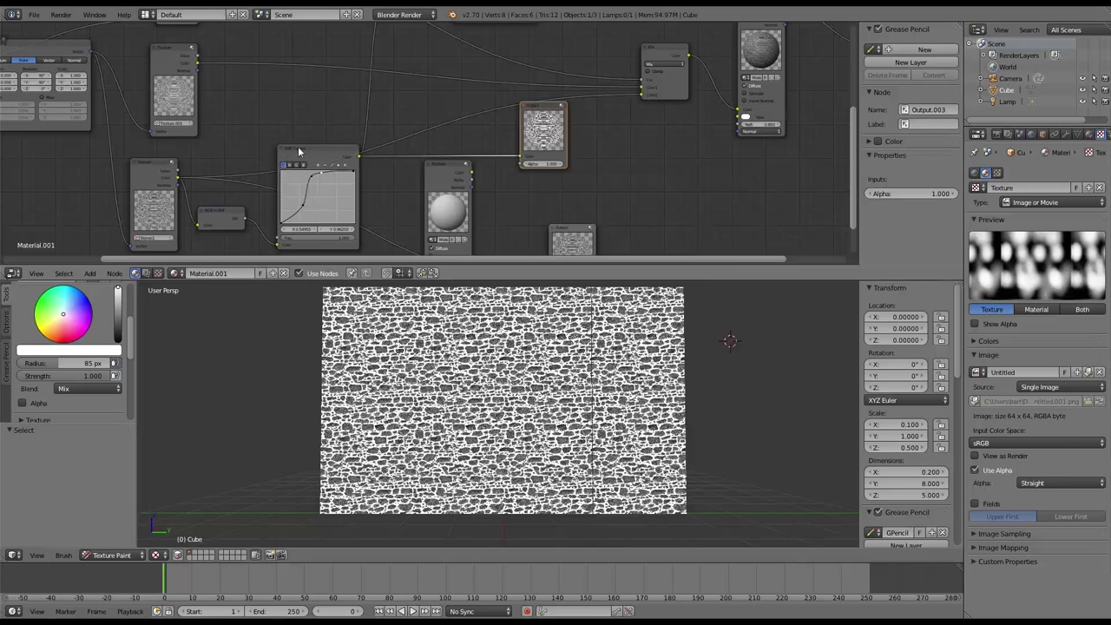
Step: Nudge the RGB Curves node and bring the mask nodes above into view
{"action": "left_click_drag", "start_coordinate": [299, 151], "coordinate": [304, 148]}
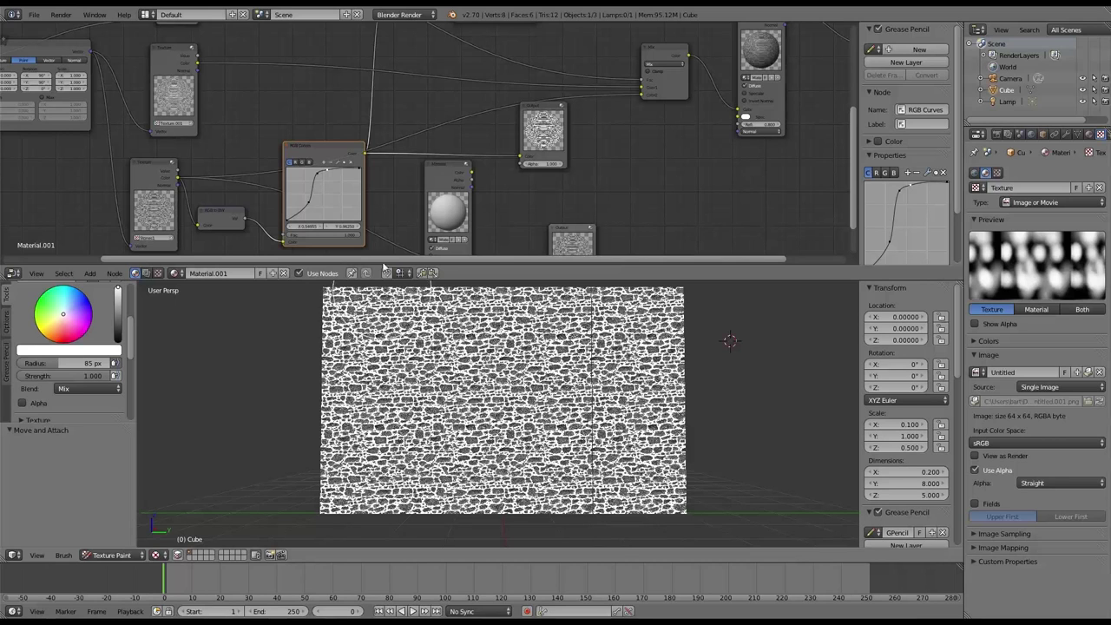
{"action": "scroll", "coordinate": [373, 228], "scroll_direction": "up", "scroll_amount": 2}
{"action": "scroll", "coordinate": [373, 229], "scroll_direction": "down", "scroll_amount": 2}
{"action": "middle_click_drag", "start_coordinate": [402, 99], "coordinate": [372, 186]}
Step: Compare the blurred blob mask with the Add-mixed stone/blob result, ending on Output.005
{"action": "left_click", "coordinate": [411, 43]}
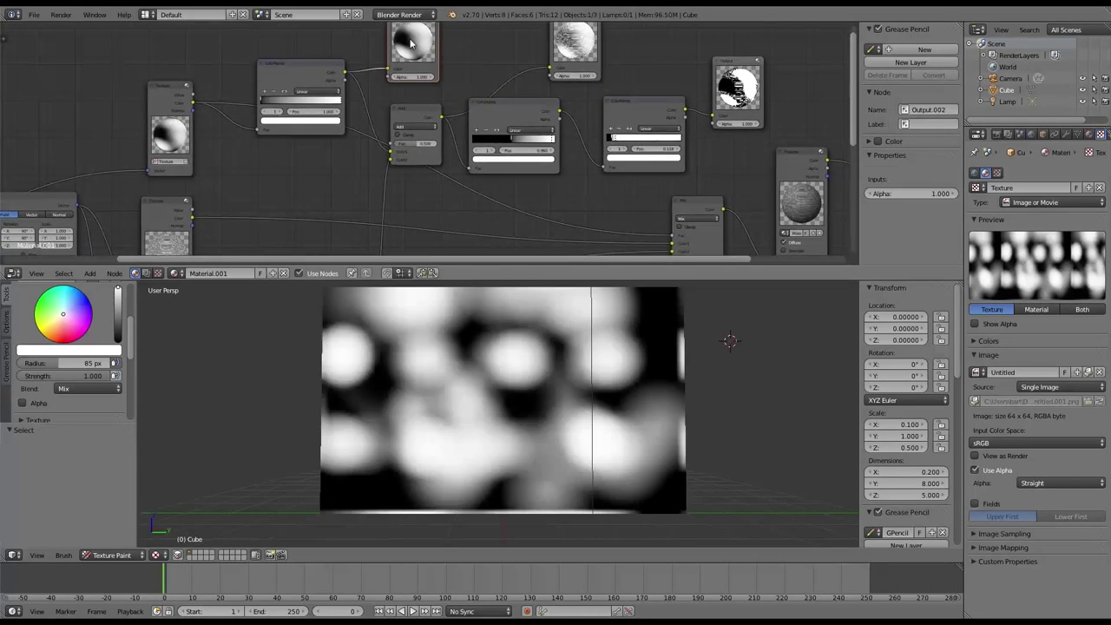
{"action": "left_click", "coordinate": [575, 52]}
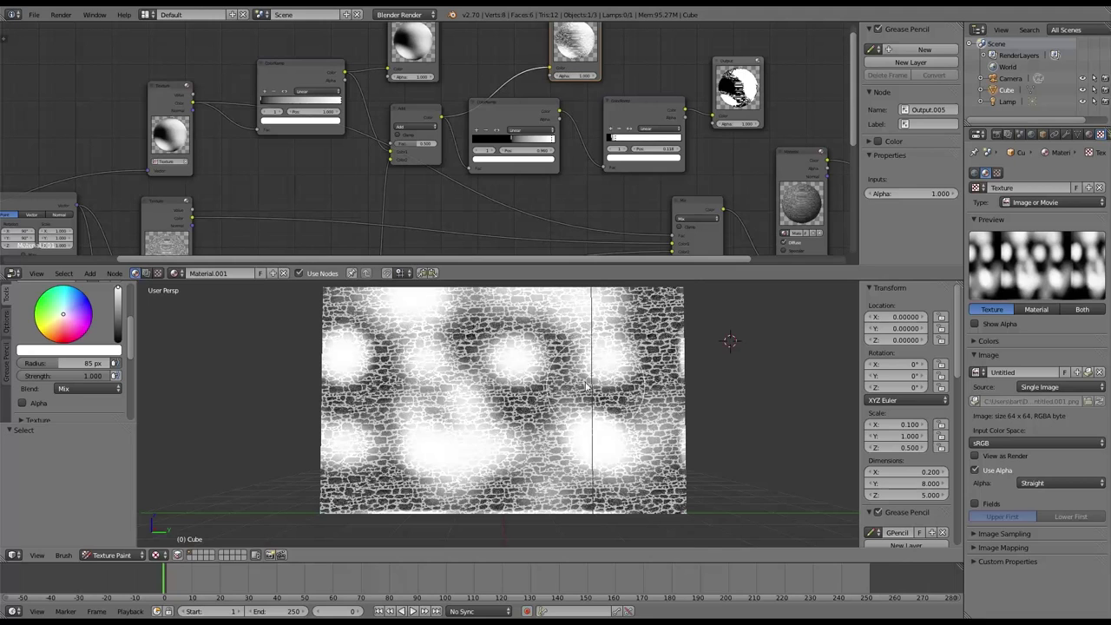
{"action": "left_click", "coordinate": [167, 86]}
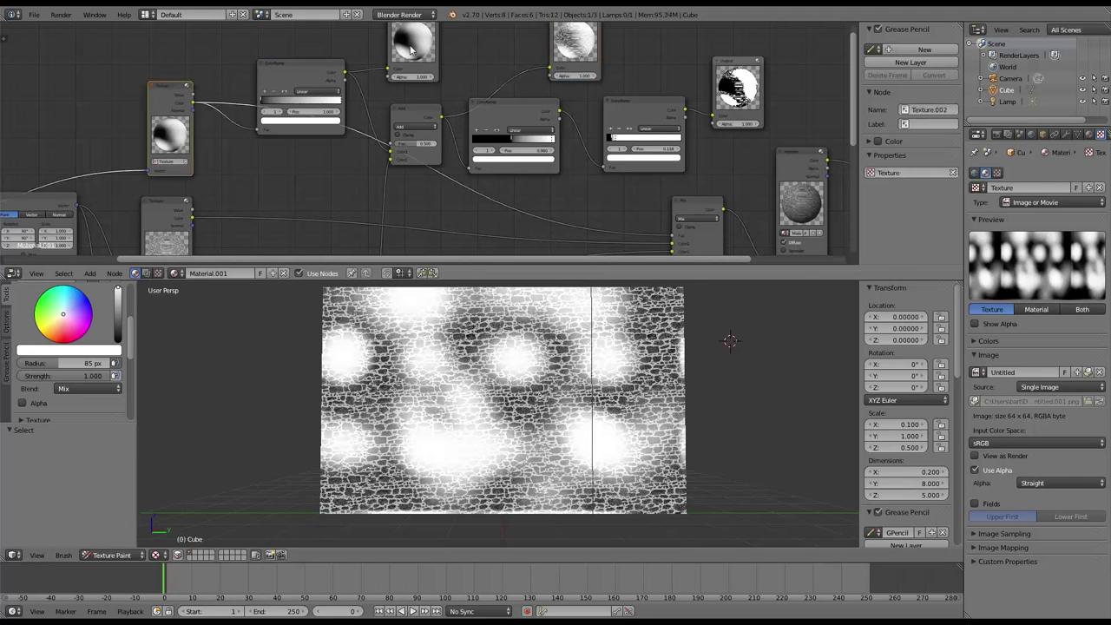
{"action": "left_click", "coordinate": [411, 50]}
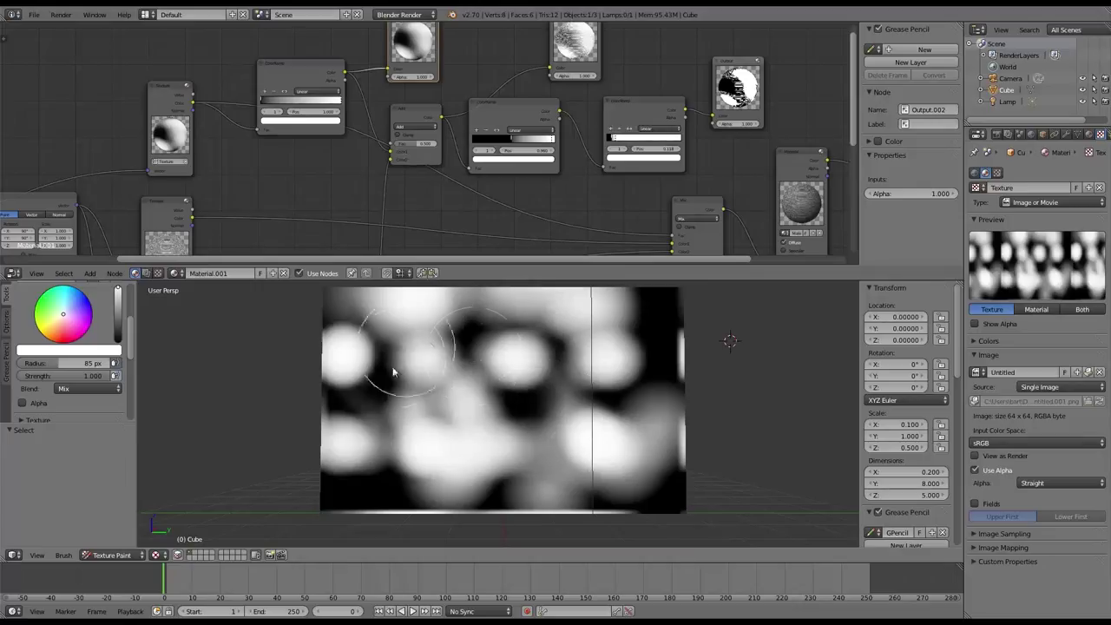
{"action": "left_click", "coordinate": [586, 48]}
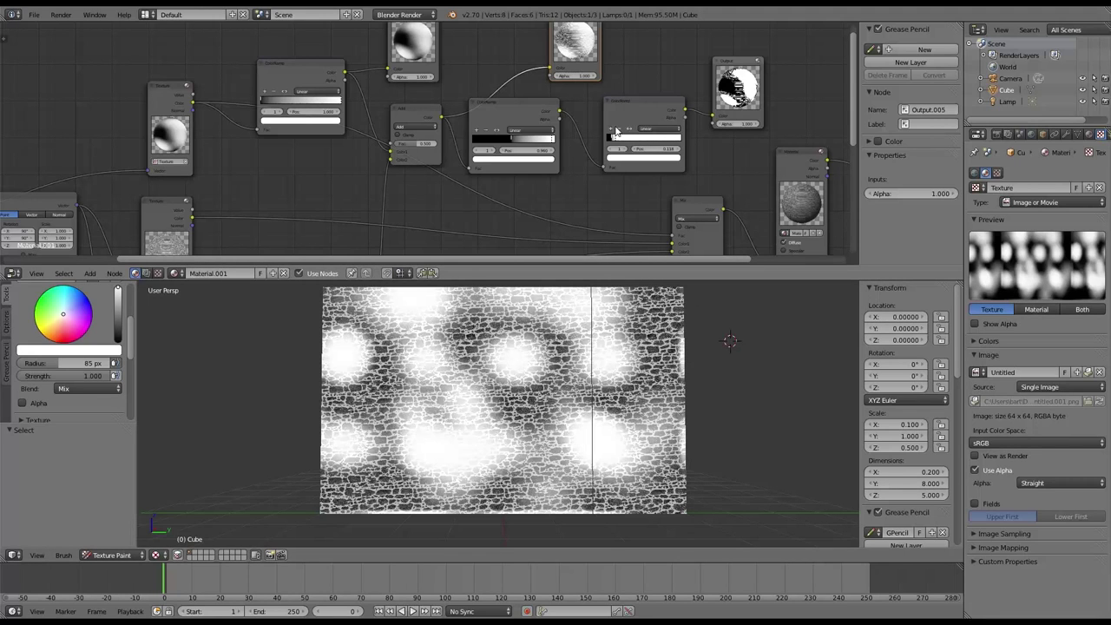
Step: Preview the thresholded Output.004 black-and-white mask on the plane
{"action": "left_click_drag", "start_coordinate": [517, 107], "coordinate": [525, 109]}
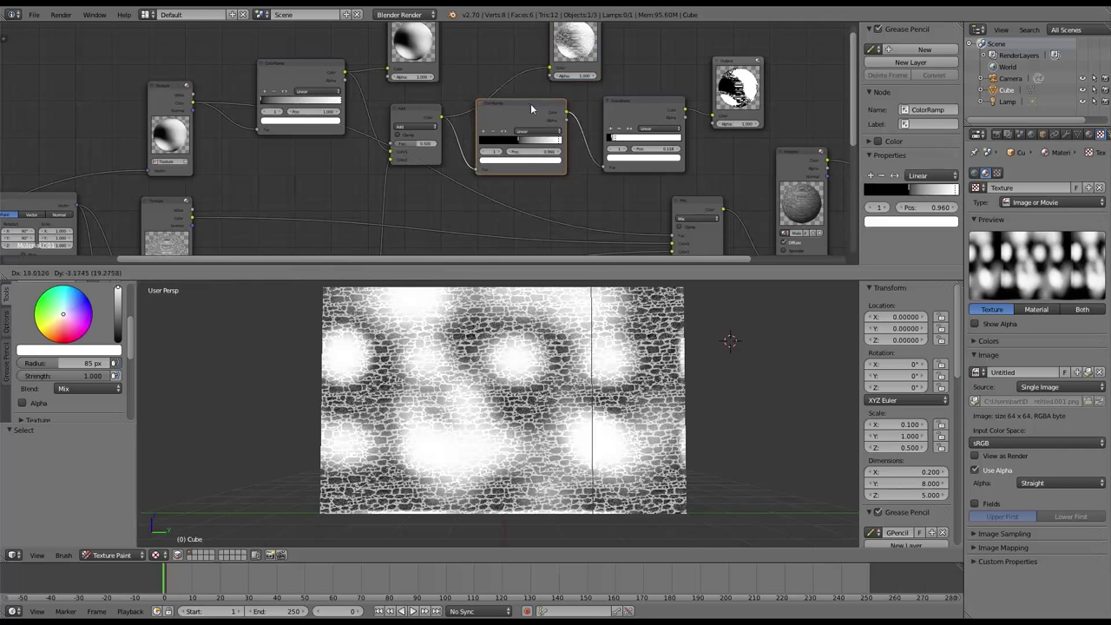
{"action": "left_click", "coordinate": [738, 65]}
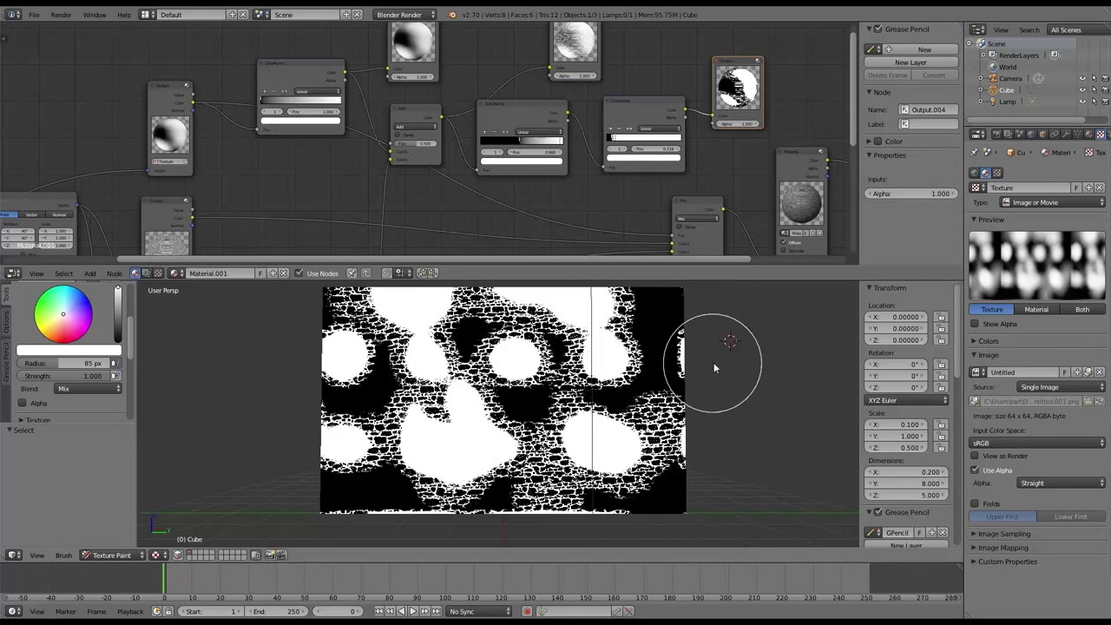
{"action": "scroll", "coordinate": [638, 341], "scroll_direction": "up", "scroll_amount": 8}
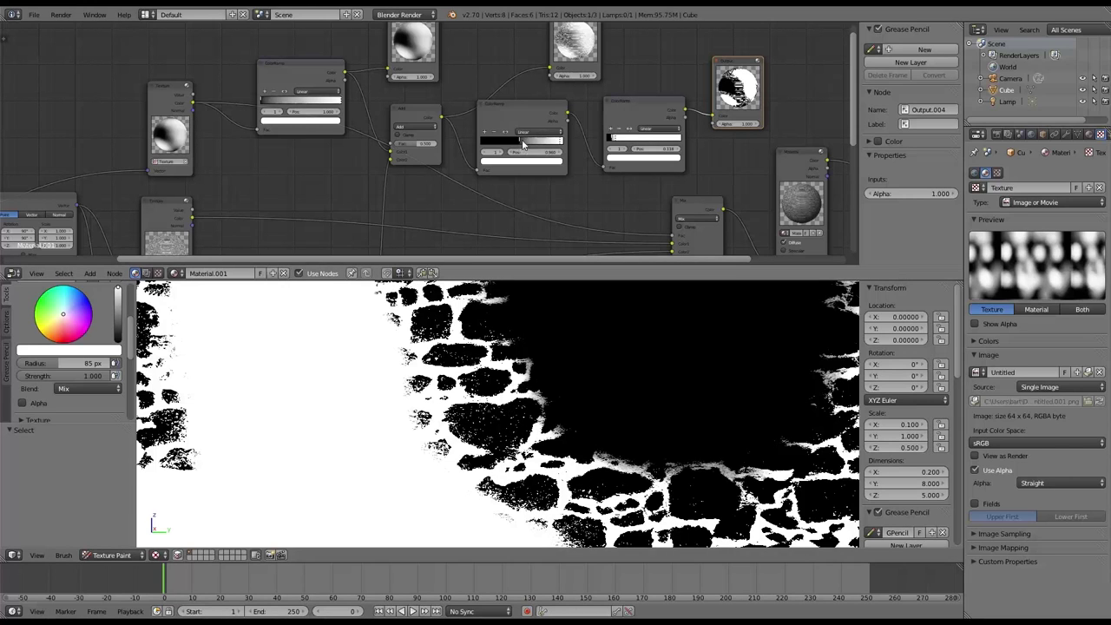
Step: Adjust the ColorRamp stop position (around 0.784) until the mask patches look crisp
{"action": "left_click_drag", "start_coordinate": [523, 144], "coordinate": [521, 144]}
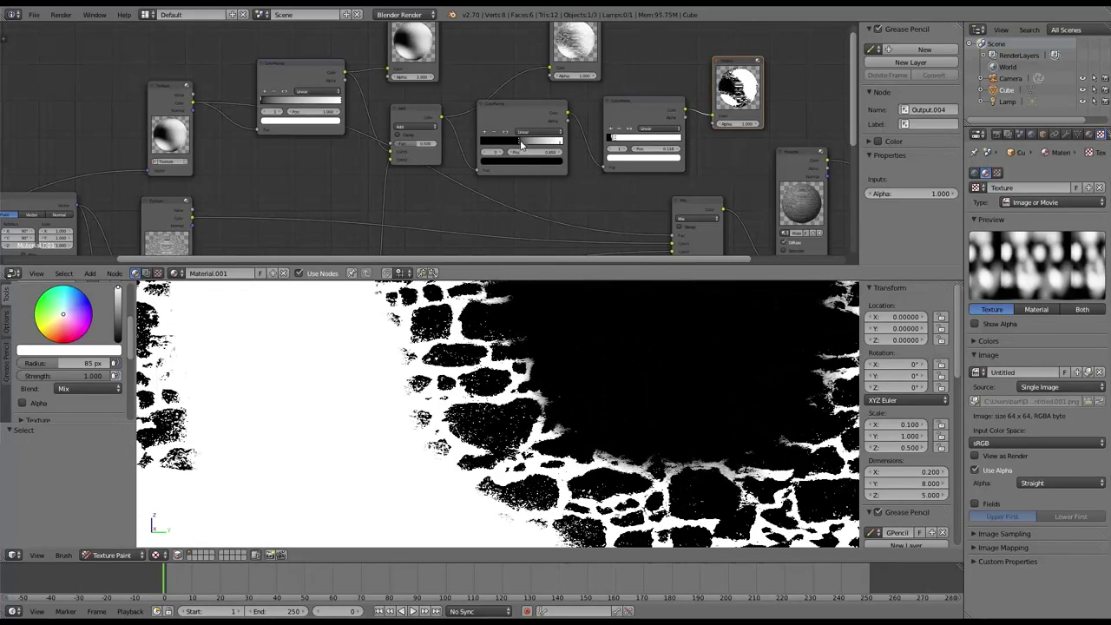
{"action": "scroll", "coordinate": [614, 353], "scroll_direction": "down", "scroll_amount": 4}
{"action": "scroll", "coordinate": [610, 360], "scroll_direction": "down", "scroll_amount": 2}
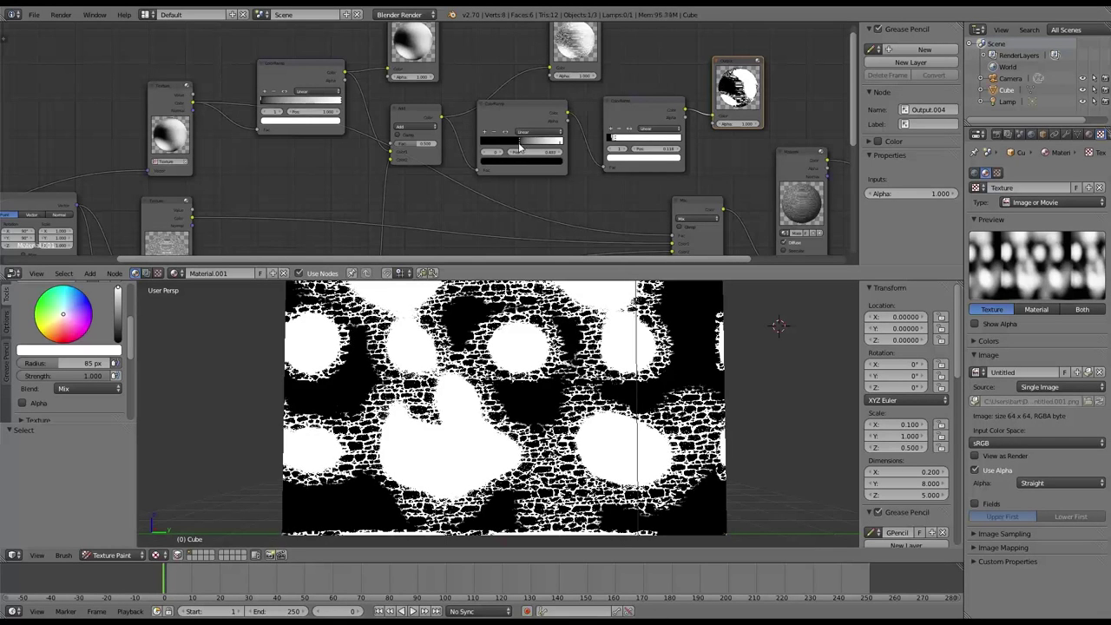
{"action": "left_click_drag", "start_coordinate": [556, 150], "coordinate": [549, 151]}
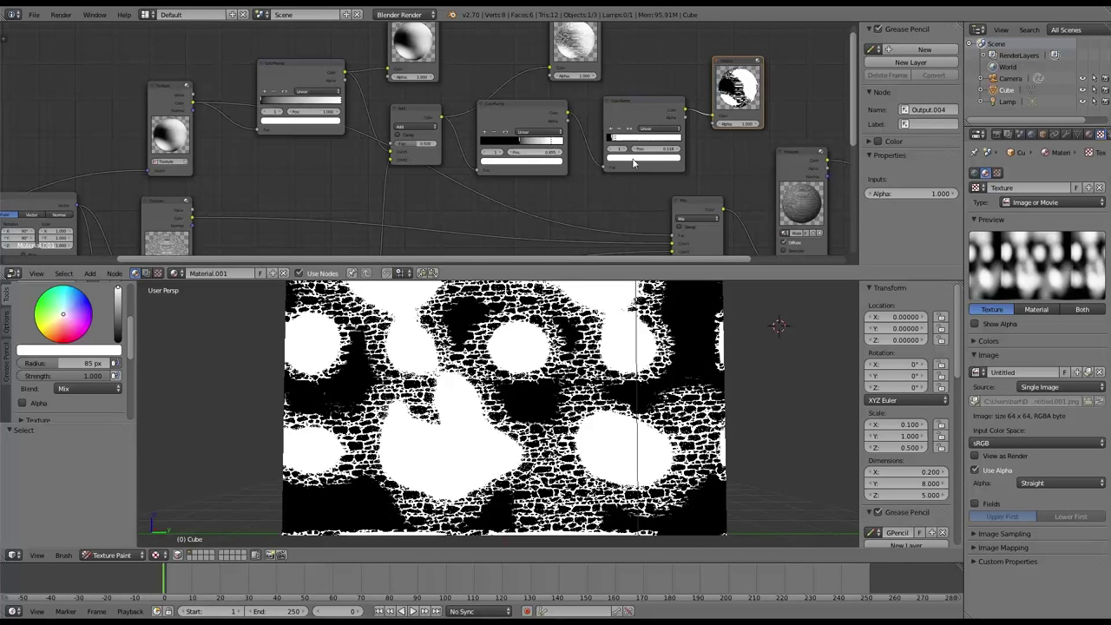
{"action": "mouse_move", "coordinate": [618, 144]}
{"action": "left_mouse_down"}
{"action": "mouse_move", "coordinate": [700, 151]}
{"action": "mouse_move", "coordinate": [634, 145]}
{"action": "left_mouse_up"}
{"action": "left_click", "coordinate": [580, 45], "text": "ctrl+shift"}
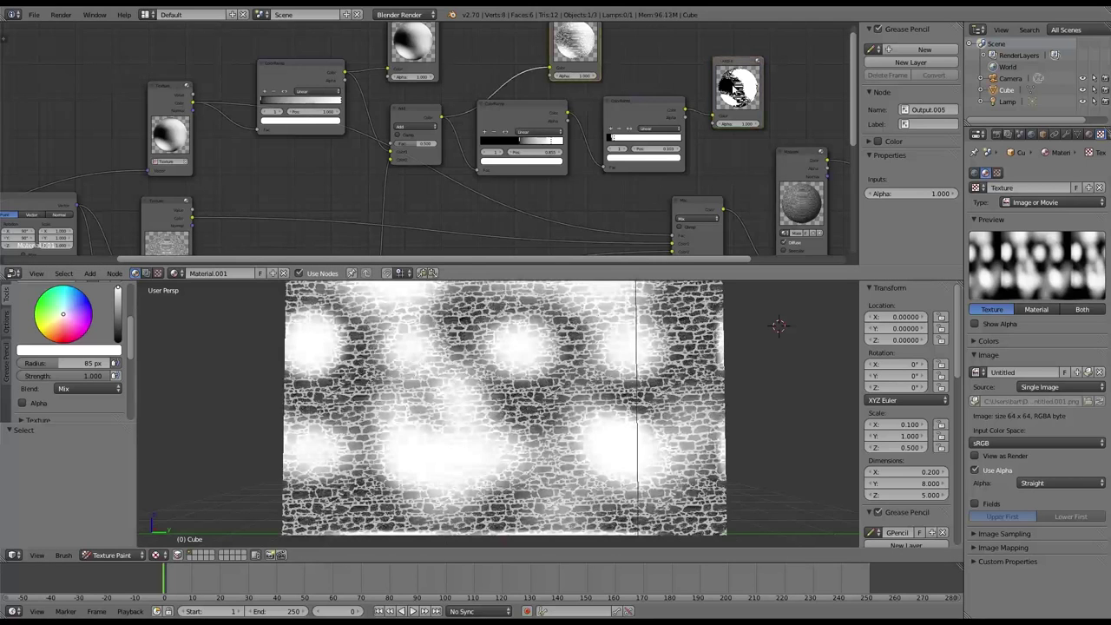
{"action": "left_click", "coordinate": [572, 53], "text": "ctrl+shift"}
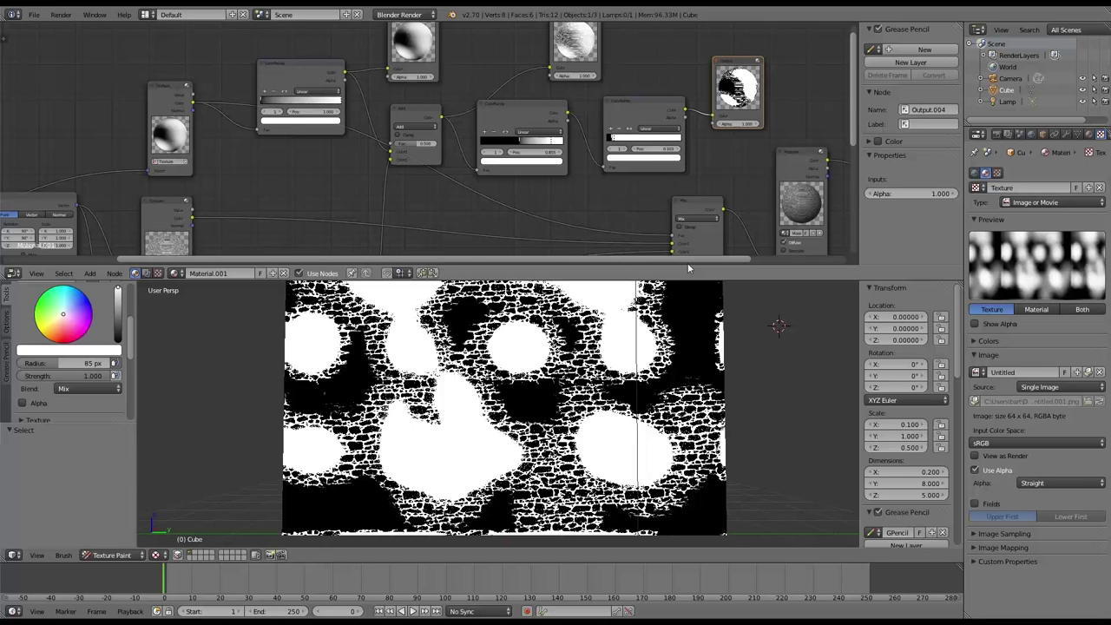
{"action": "scroll", "coordinate": [668, 121], "scroll_direction": "right", "scroll_amount": 3, "text": "ctrl"}
Step: Shift the ColorRamp slightly left and move the Mix node up beside it
{"action": "left_click_drag", "start_coordinate": [554, 106], "coordinate": [543, 109]}
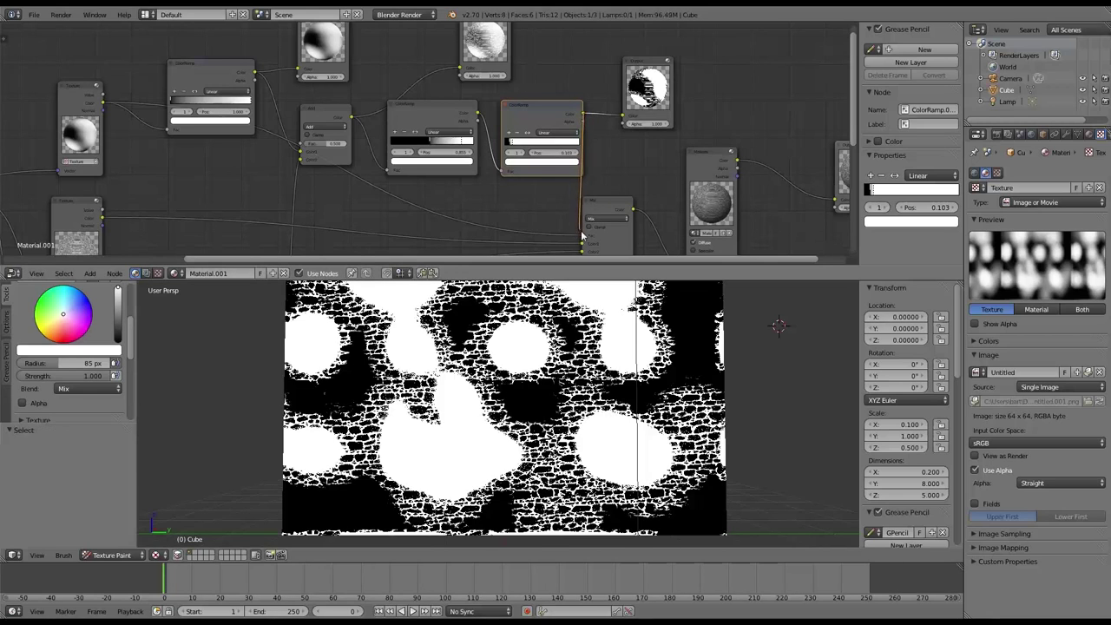
{"action": "left_click_drag", "start_coordinate": [597, 204], "coordinate": [627, 171]}
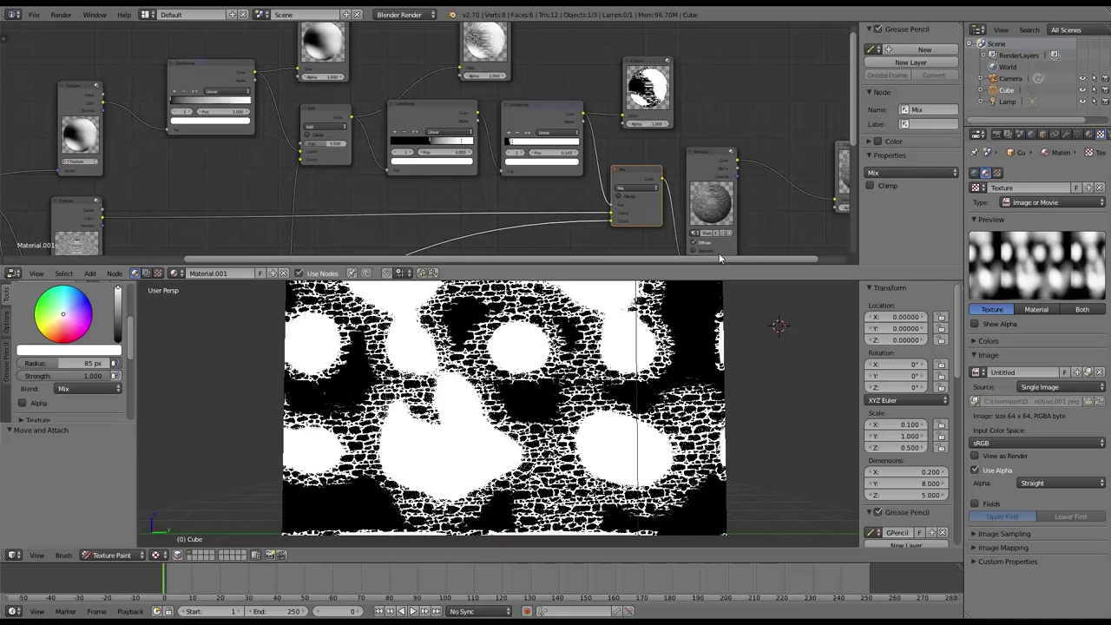
Step: Preview the final Output material with both stone textures blended on the wall
{"action": "left_click_drag", "start_coordinate": [711, 259], "coordinate": [786, 260]}
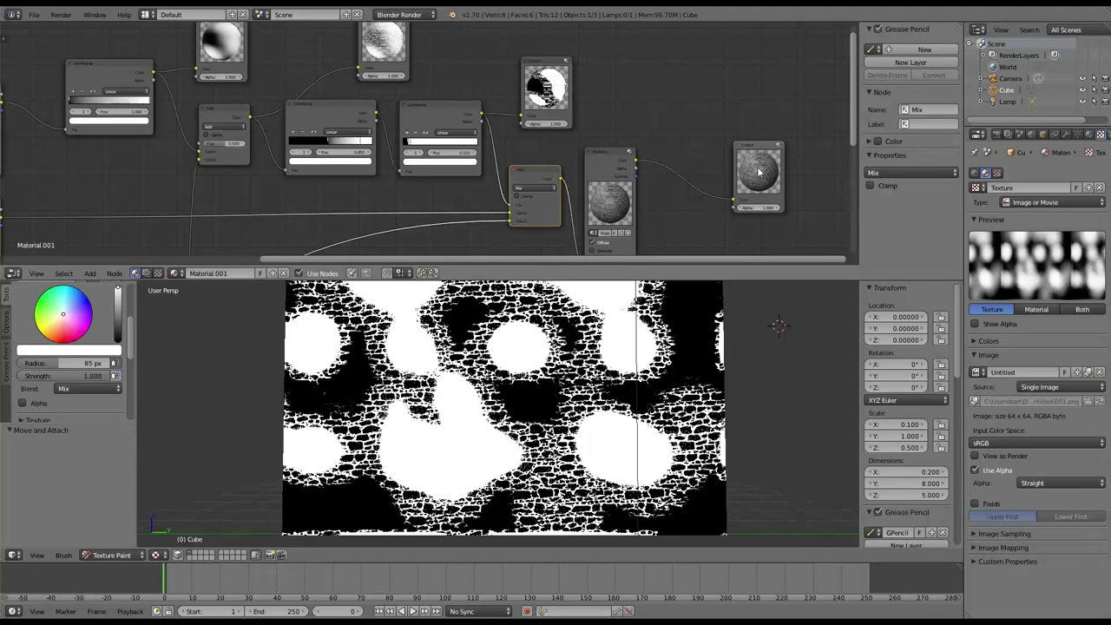
{"action": "left_click", "coordinate": [757, 169]}
{"action": "scroll", "coordinate": [759, 367], "scroll_direction": "down", "scroll_amount": 3}
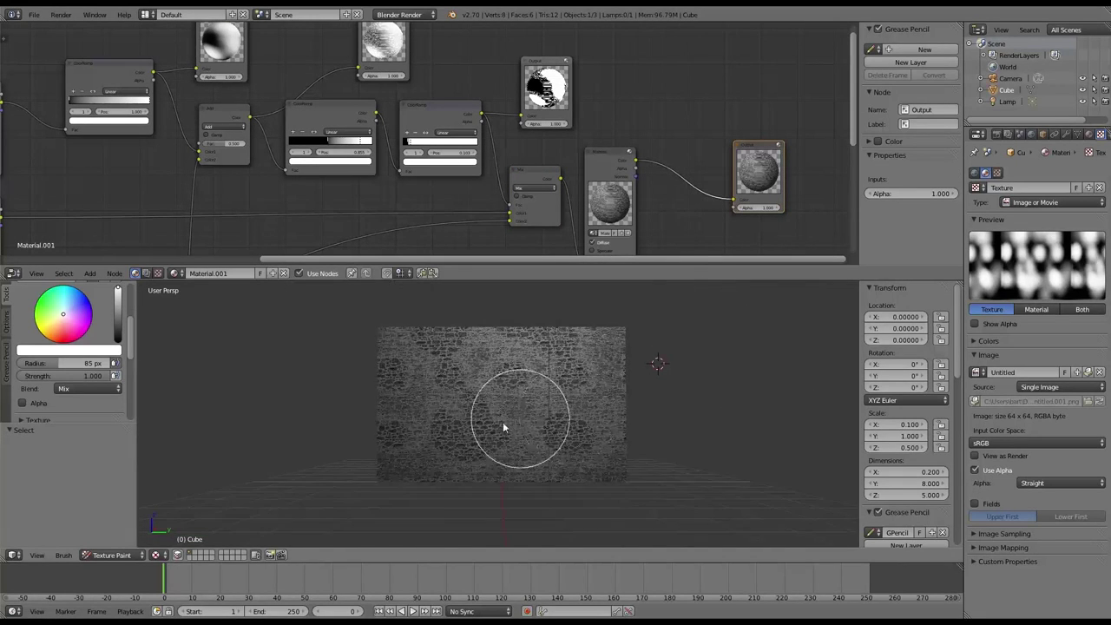
{"action": "scroll", "coordinate": [564, 443], "scroll_direction": "up", "scroll_amount": 2}
{"action": "scroll", "coordinate": [607, 434], "scroll_direction": "down", "scroll_amount": 1}
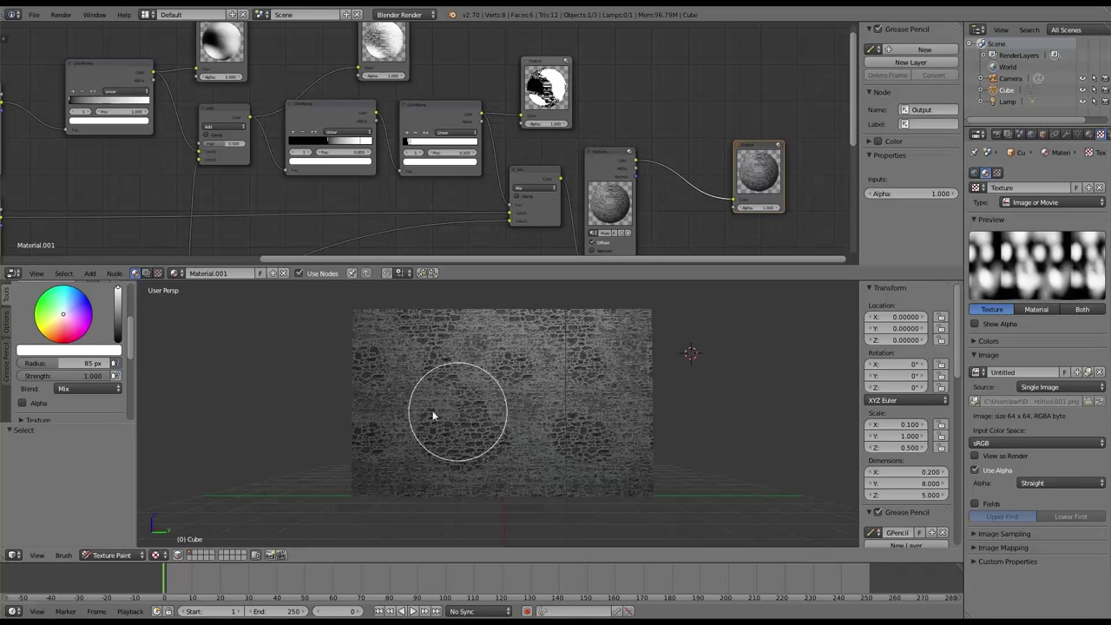
{"action": "scroll", "coordinate": [507, 411], "scroll_direction": "up", "scroll_amount": 5}
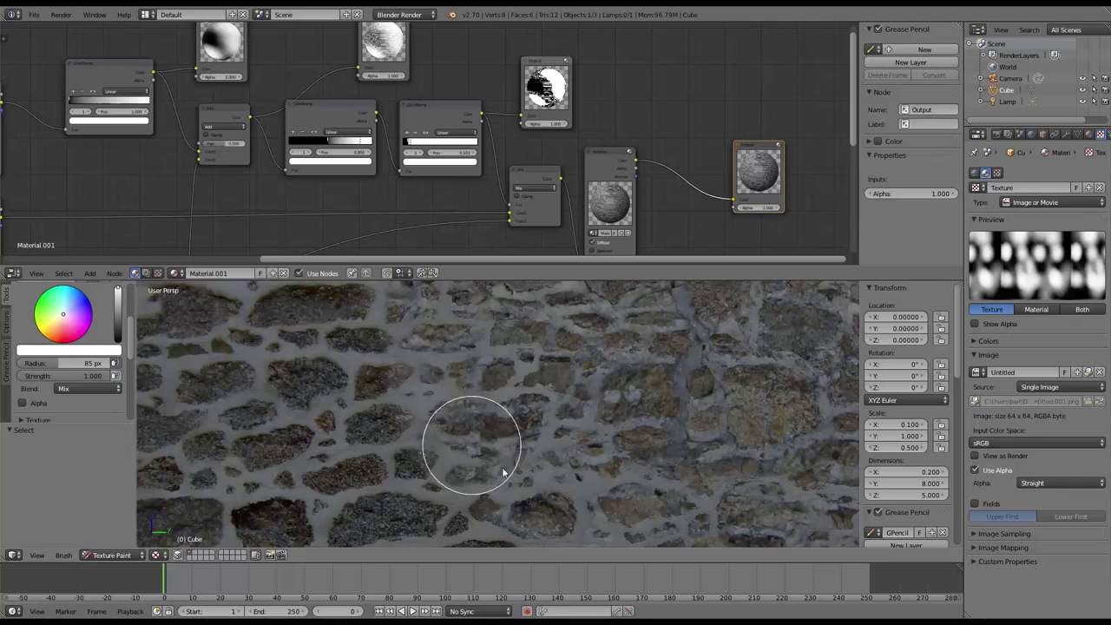
Step: Orbit and zoom around the wall to inspect the mixed stone texture
{"action": "mouse_move", "coordinate": [527, 483]}
{"action": "middle_mouse_down"}
{"action": "mouse_move", "coordinate": [534, 372]}
{"action": "mouse_move", "coordinate": [525, 470]}
{"action": "middle_mouse_up"}
{"action": "middle_click_drag", "start_coordinate": [429, 422], "coordinate": [438, 425]}
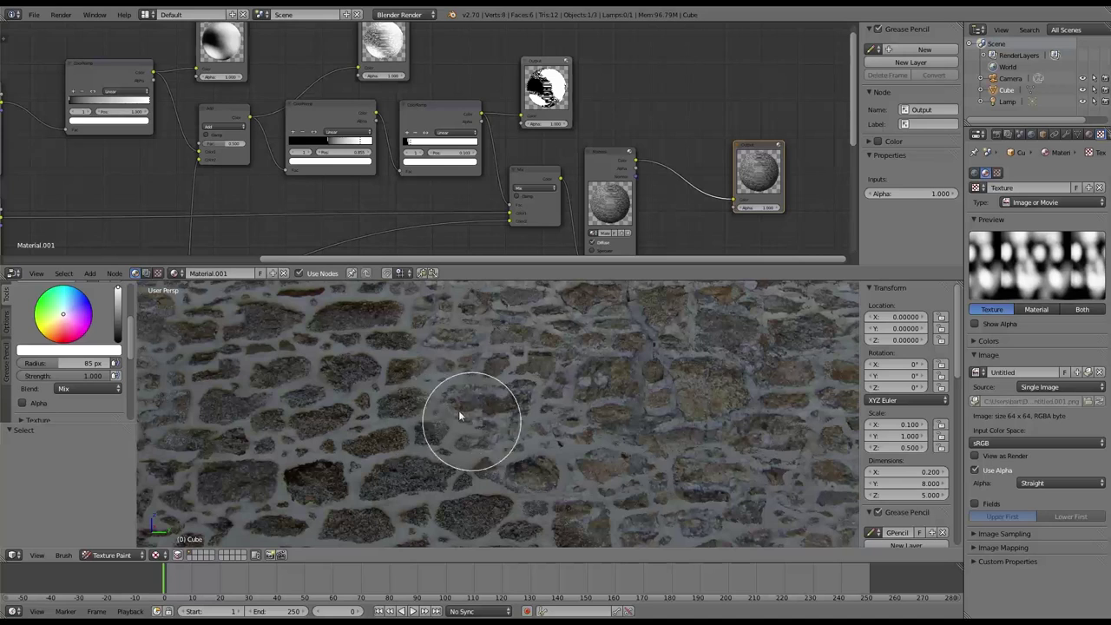
{"action": "scroll", "coordinate": [521, 377], "scroll_direction": "down", "scroll_amount": 2}
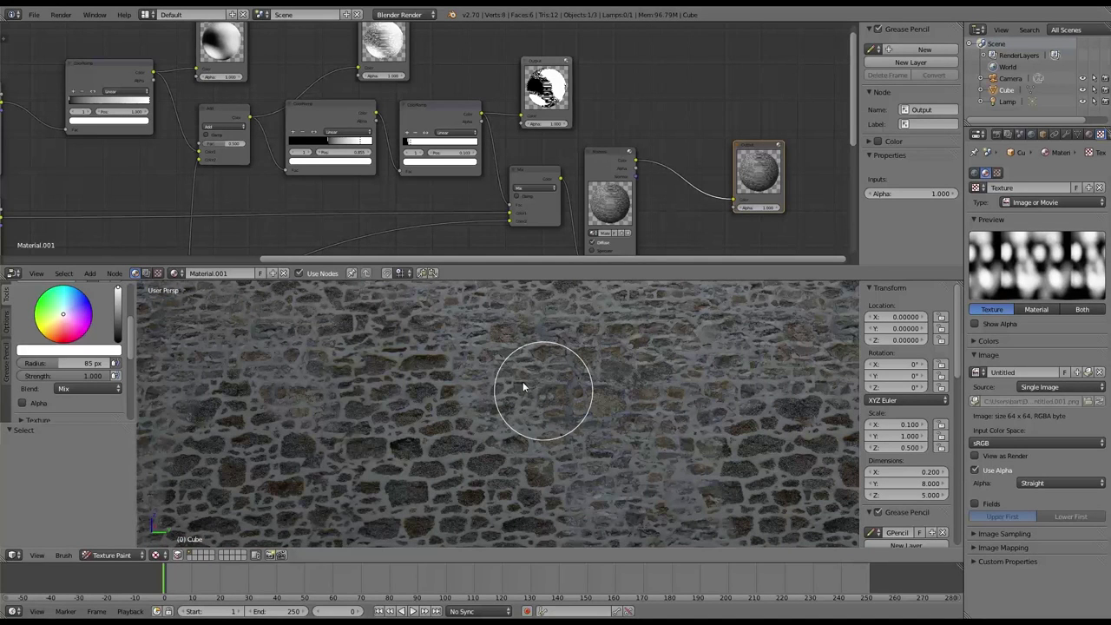
{"action": "mouse_move", "coordinate": [521, 364]}
{"action": "middle_mouse_down"}
{"action": "mouse_move", "coordinate": [504, 385]}
{"action": "mouse_move", "coordinate": [518, 427]}
{"action": "middle_mouse_up"}
{"action": "scroll", "coordinate": [517, 427], "scroll_direction": "down", "scroll_amount": 3}
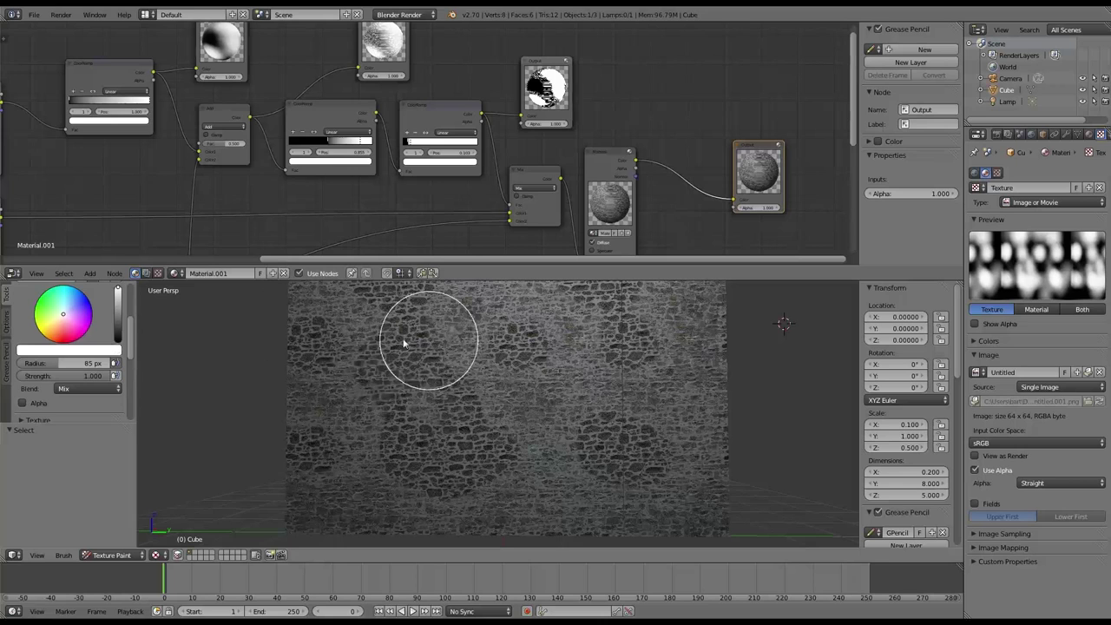
Step: Paint strokes along the wall's top edge and washed-out patches, then set the brush colour to black
{"action": "left_click_drag", "start_coordinate": [304, 291], "coordinate": [392, 395]}
{"action": "scroll", "coordinate": [392, 395], "scroll_direction": "down", "scroll_amount": 1}
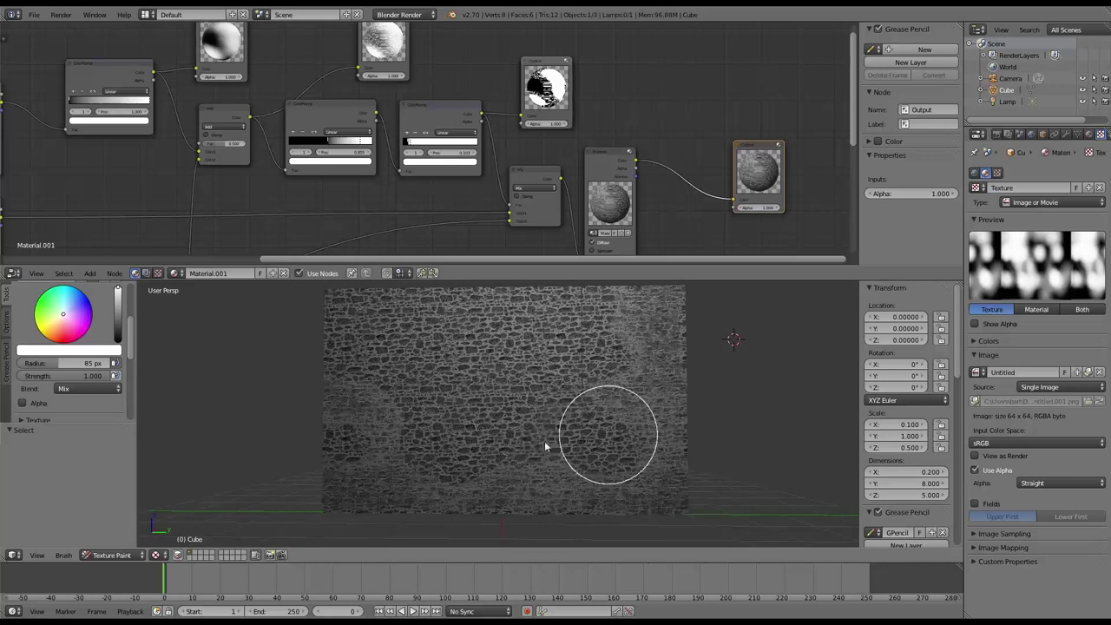
{"action": "mouse_move", "coordinate": [654, 401]}
{"action": "left_mouse_down"}
{"action": "mouse_move", "coordinate": [666, 307]}
{"action": "mouse_move", "coordinate": [399, 428]}
{"action": "mouse_move", "coordinate": [362, 377]}
{"action": "mouse_move", "coordinate": [284, 483]}
{"action": "mouse_move", "coordinate": [448, 491]}
{"action": "mouse_move", "coordinate": [390, 522]}
{"action": "mouse_move", "coordinate": [325, 371]}
{"action": "mouse_move", "coordinate": [622, 473]}
{"action": "left_mouse_up"}
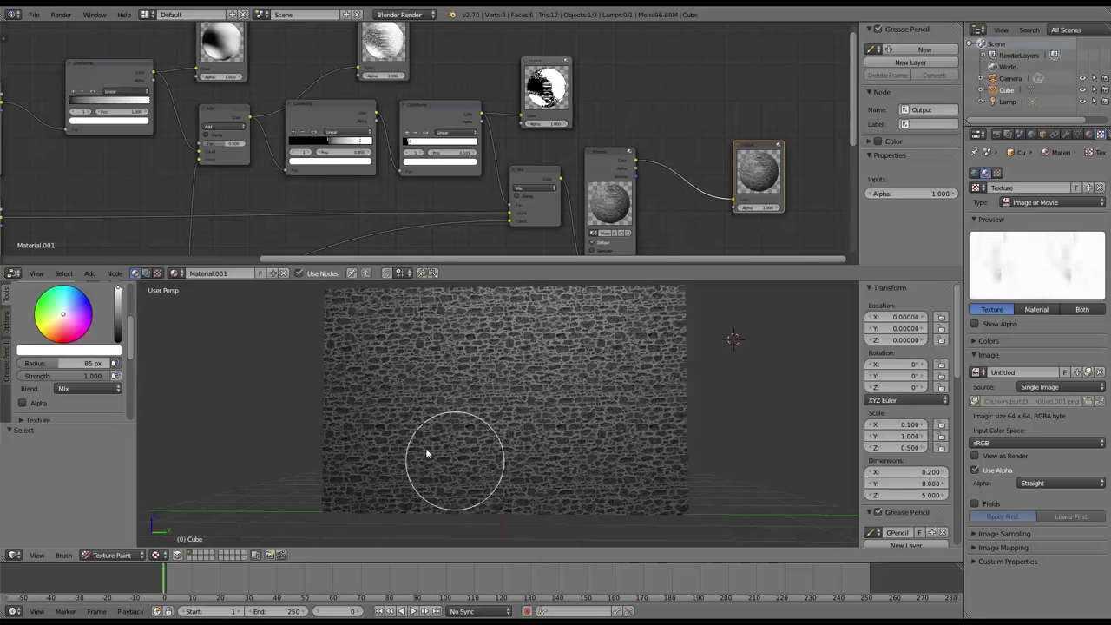
{"action": "left_click", "coordinate": [118, 343]}
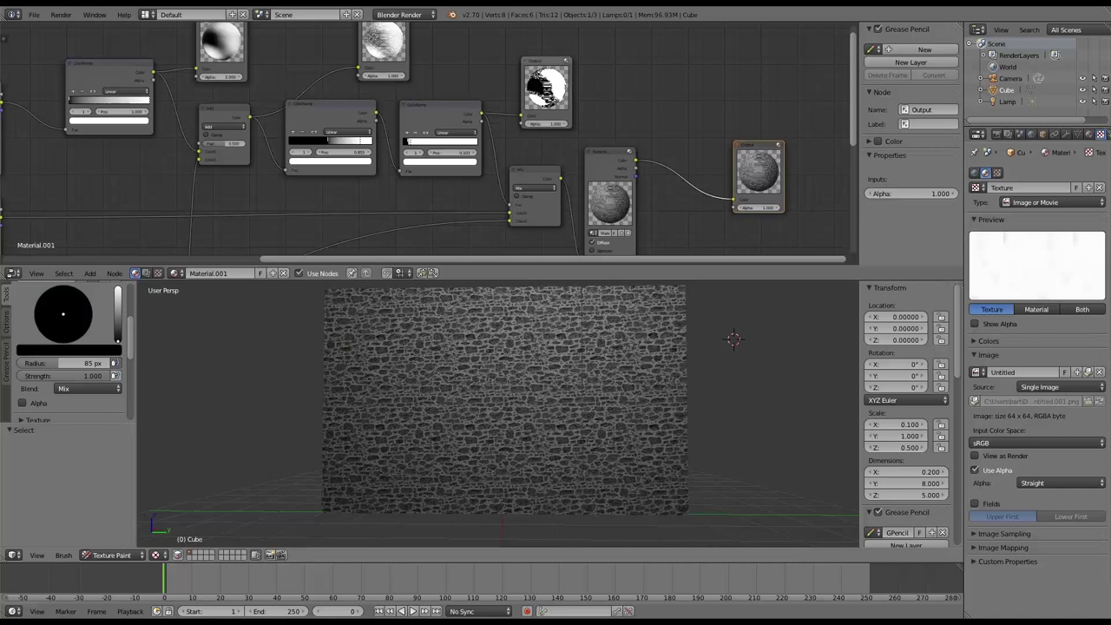
{"action": "left_click_drag", "start_coordinate": [117, 344], "coordinate": [117, 289]}
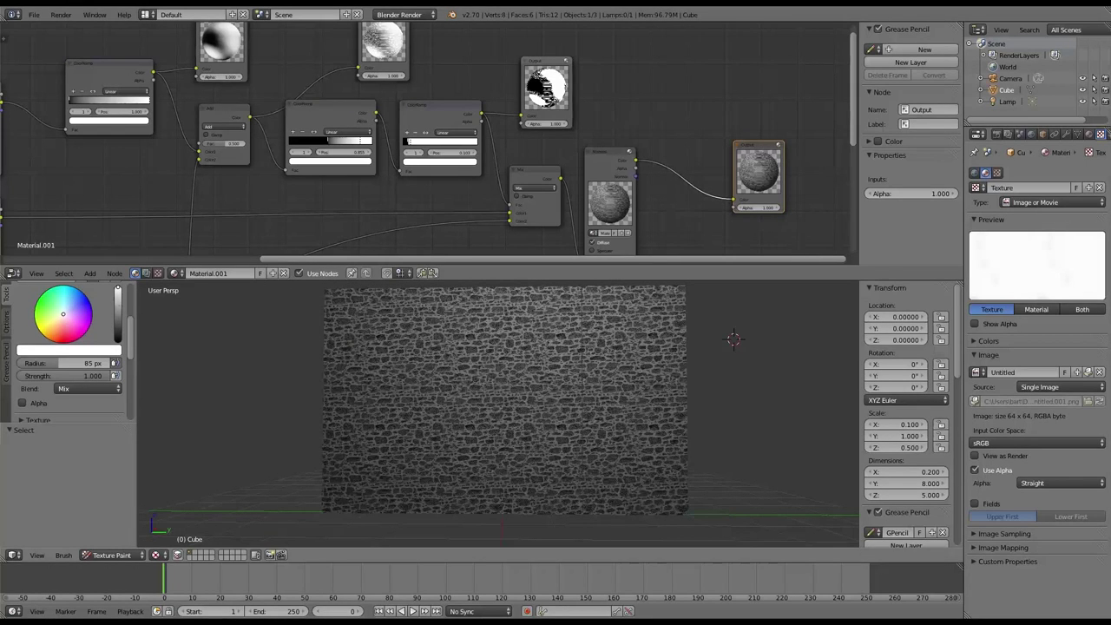
Step: Paint black along the wall's bottom edge and lower brush strength to 0.516
{"action": "key", "text": "s"}
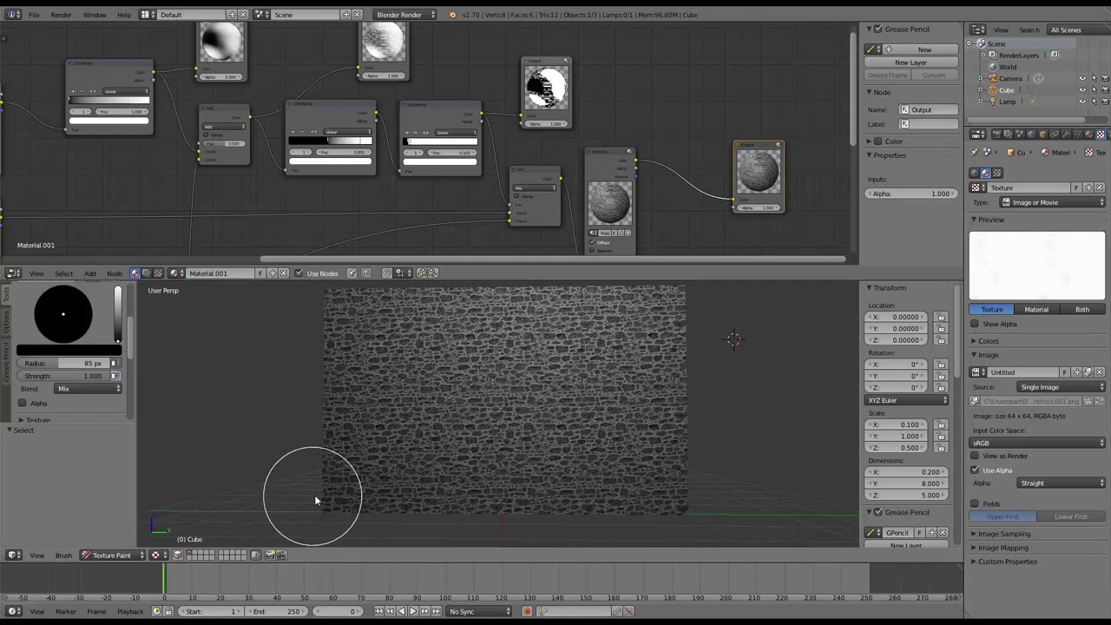
{"action": "left_click_drag", "start_coordinate": [315, 500], "coordinate": [685, 499]}
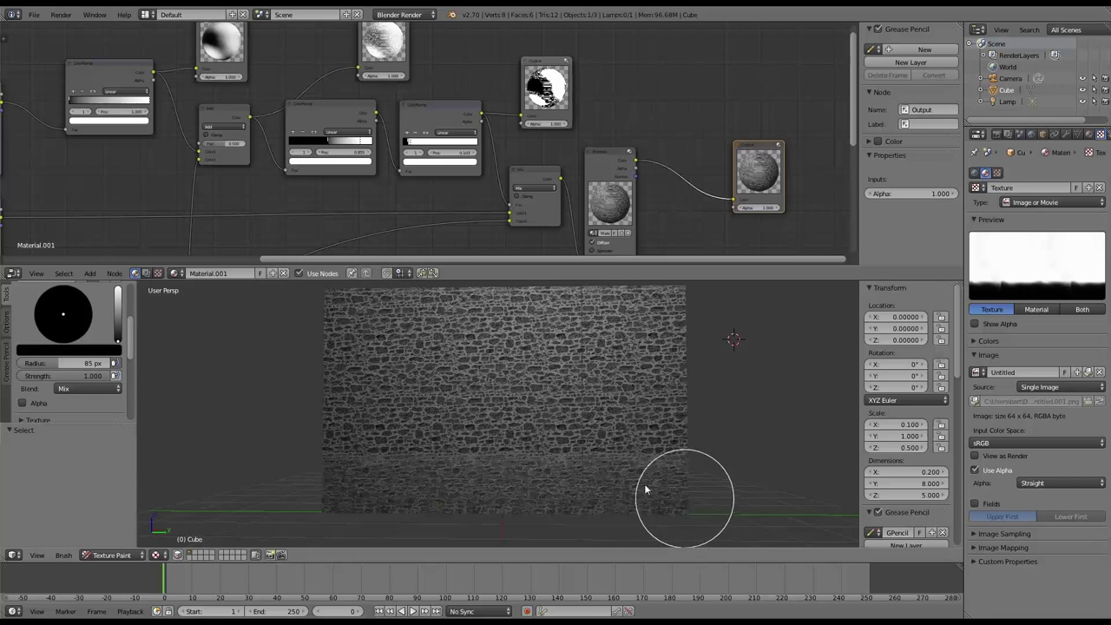
{"action": "left_click_drag", "start_coordinate": [66, 373], "coordinate": [58, 374]}
Step: Switch to white and paint back over the lower part of the wall
{"action": "left_click_drag", "start_coordinate": [118, 343], "coordinate": [118, 289]}
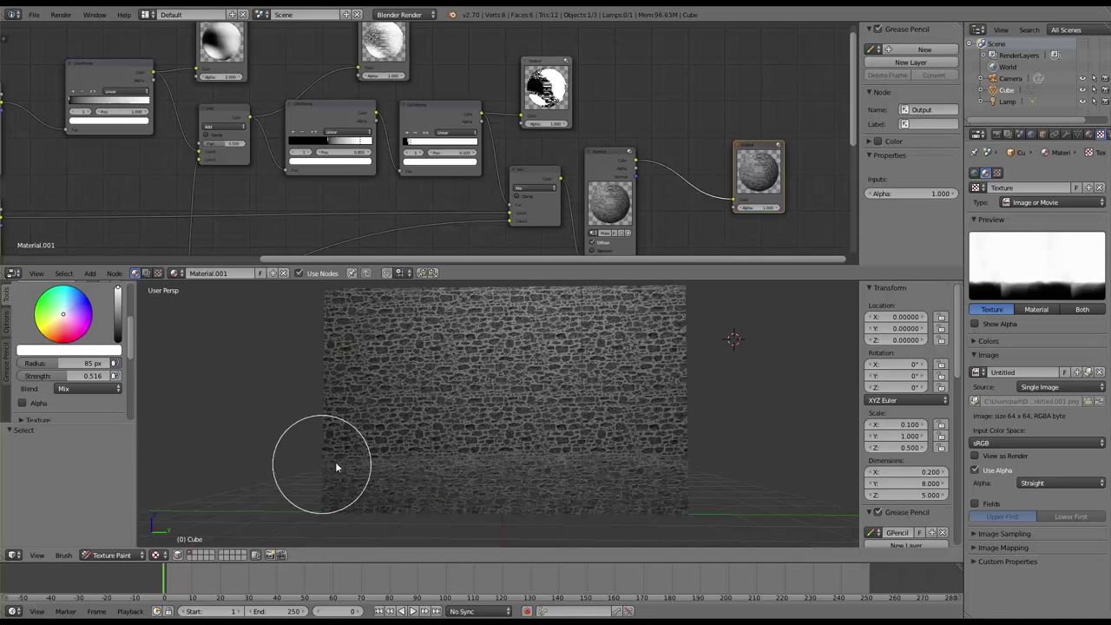
{"action": "left_click_drag", "start_coordinate": [335, 461], "coordinate": [434, 446]}
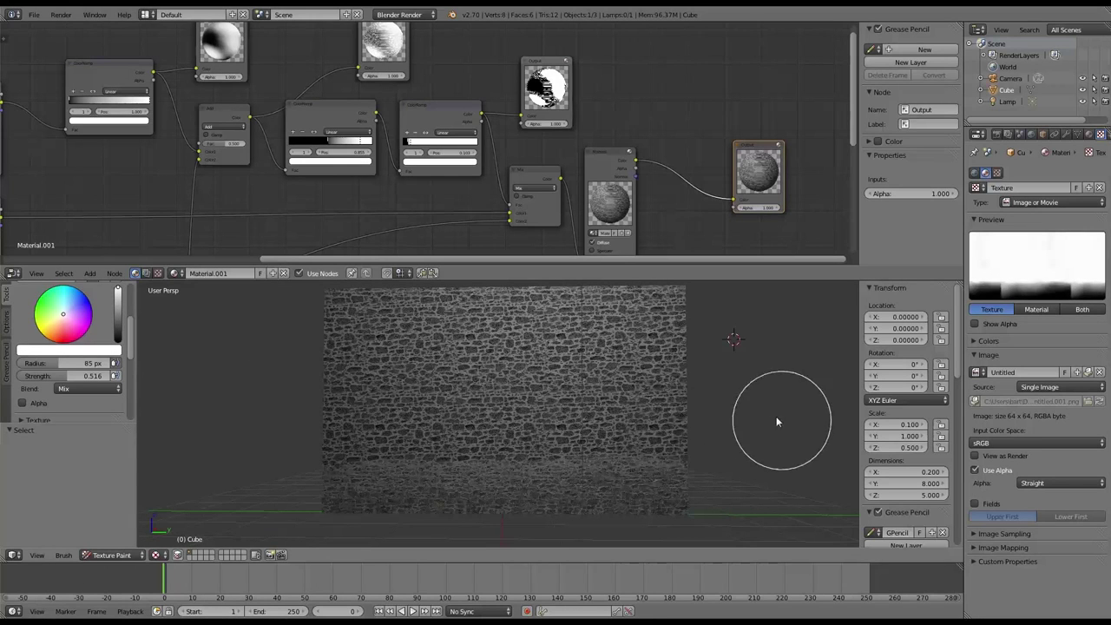
{"action": "mouse_move", "coordinate": [687, 436]}
{"action": "left_mouse_down"}
{"action": "mouse_move", "coordinate": [555, 457]}
{"action": "mouse_move", "coordinate": [693, 440]}
{"action": "mouse_move", "coordinate": [626, 461]}
{"action": "mouse_move", "coordinate": [434, 456]}
{"action": "mouse_move", "coordinate": [523, 447]}
{"action": "mouse_move", "coordinate": [321, 458]}
{"action": "mouse_move", "coordinate": [406, 457]}
{"action": "left_mouse_up"}
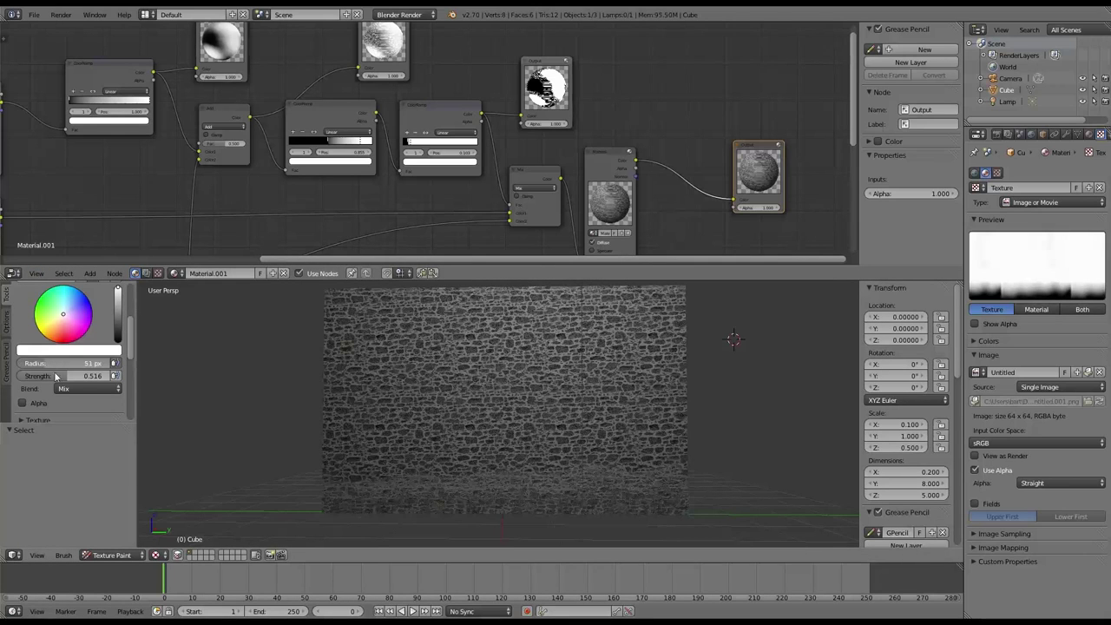
Step: Shrink the brush to 37 px, paint scattered dark patches across the wall, then switch to white
{"action": "mouse_move", "coordinate": [58, 364]}
{"action": "left_mouse_down"}
{"action": "mouse_move", "coordinate": [96, 363]}
{"action": "mouse_move", "coordinate": [117, 341]}
{"action": "left_mouse_up"}
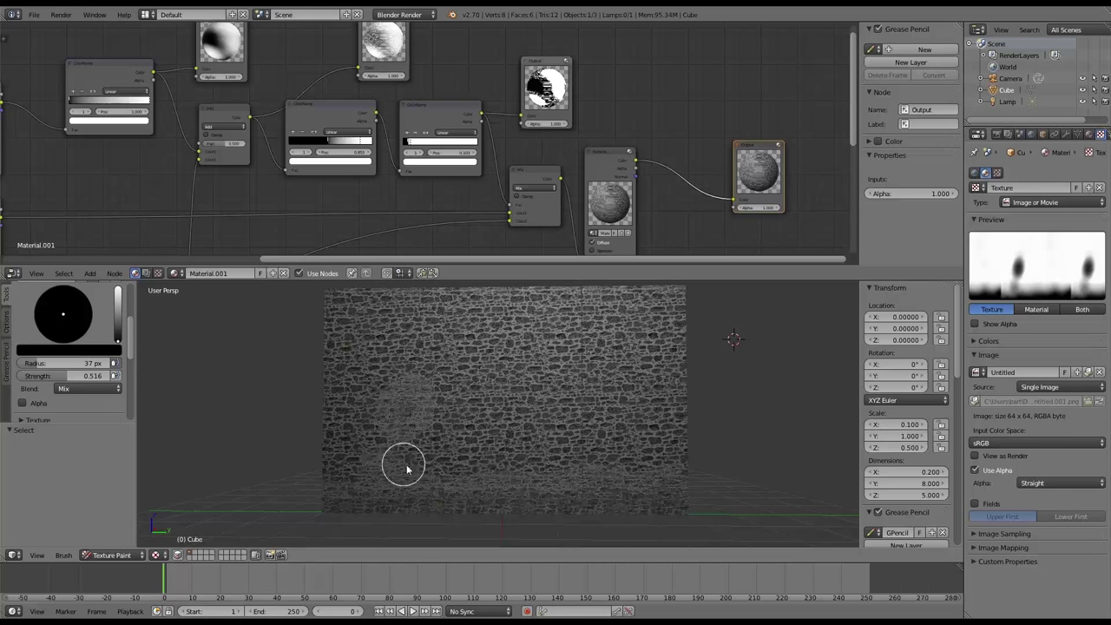
{"action": "mouse_move", "coordinate": [406, 469]}
{"action": "left_mouse_down"}
{"action": "mouse_move", "coordinate": [417, 432]}
{"action": "mouse_move", "coordinate": [493, 464]}
{"action": "mouse_move", "coordinate": [493, 407]}
{"action": "mouse_move", "coordinate": [463, 355]}
{"action": "mouse_move", "coordinate": [526, 459]}
{"action": "mouse_move", "coordinate": [575, 480]}
{"action": "mouse_move", "coordinate": [615, 451]}
{"action": "mouse_move", "coordinate": [645, 370]}
{"action": "mouse_move", "coordinate": [626, 397]}
{"action": "mouse_move", "coordinate": [643, 376]}
{"action": "mouse_move", "coordinate": [594, 321]}
{"action": "mouse_move", "coordinate": [629, 339]}
{"action": "mouse_move", "coordinate": [659, 403]}
{"action": "mouse_move", "coordinate": [611, 338]}
{"action": "mouse_move", "coordinate": [586, 331]}
{"action": "mouse_move", "coordinate": [617, 356]}
{"action": "mouse_move", "coordinate": [615, 411]}
{"action": "mouse_move", "coordinate": [619, 399]}
{"action": "mouse_move", "coordinate": [533, 363]}
{"action": "mouse_move", "coordinate": [626, 362]}
{"action": "mouse_move", "coordinate": [542, 367]}
{"action": "mouse_move", "coordinate": [560, 382]}
{"action": "mouse_move", "coordinate": [639, 379]}
{"action": "mouse_move", "coordinate": [593, 371]}
{"action": "mouse_move", "coordinate": [659, 384]}
{"action": "mouse_move", "coordinate": [669, 401]}
{"action": "mouse_move", "coordinate": [660, 425]}
{"action": "mouse_move", "coordinate": [669, 379]}
{"action": "left_mouse_up"}
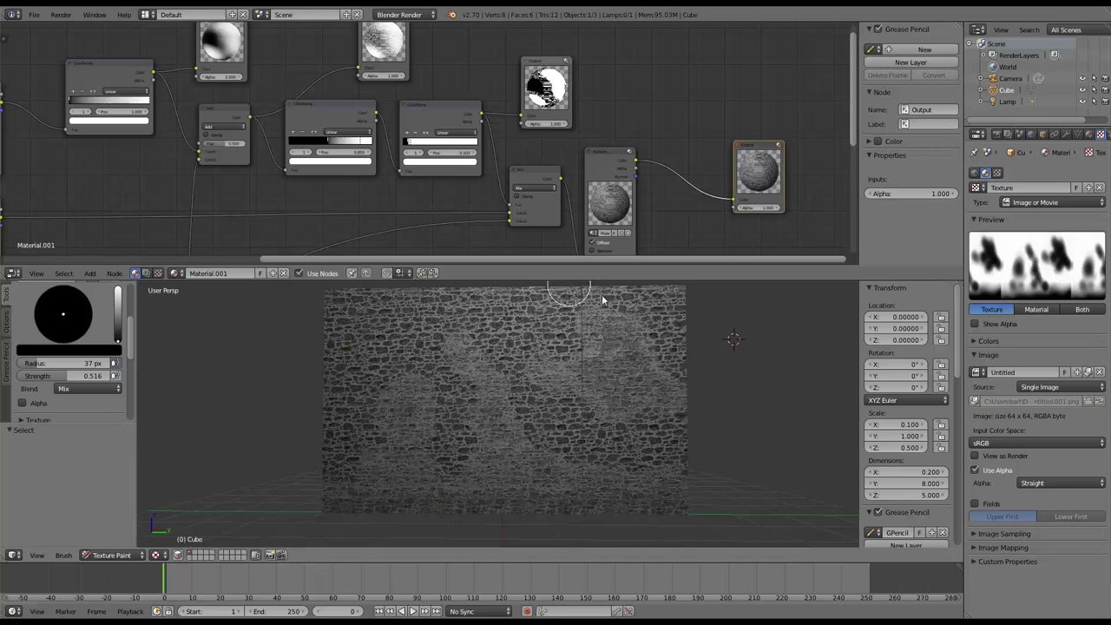
{"action": "left_click_drag", "start_coordinate": [680, 291], "coordinate": [701, 380]}
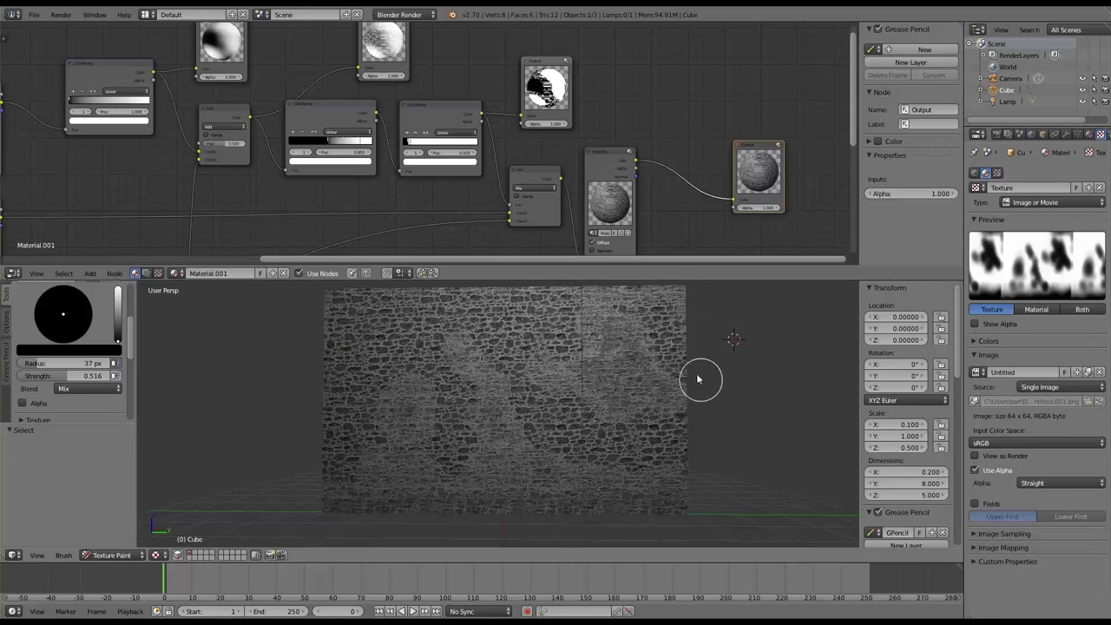
{"action": "left_click_drag", "start_coordinate": [331, 301], "coordinate": [309, 383]}
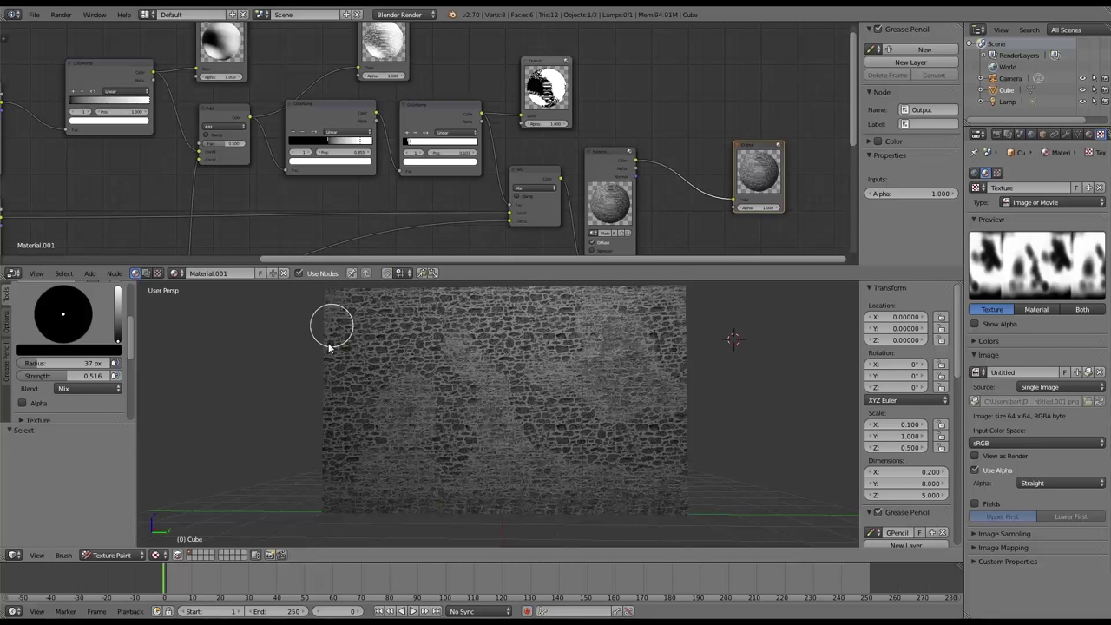
{"action": "mouse_move", "coordinate": [388, 383]}
{"action": "left_mouse_down"}
{"action": "mouse_move", "coordinate": [366, 368]}
{"action": "mouse_move", "coordinate": [377, 324]}
{"action": "mouse_move", "coordinate": [462, 347]}
{"action": "mouse_move", "coordinate": [522, 326]}
{"action": "mouse_move", "coordinate": [511, 328]}
{"action": "mouse_move", "coordinate": [526, 426]}
{"action": "left_mouse_up"}
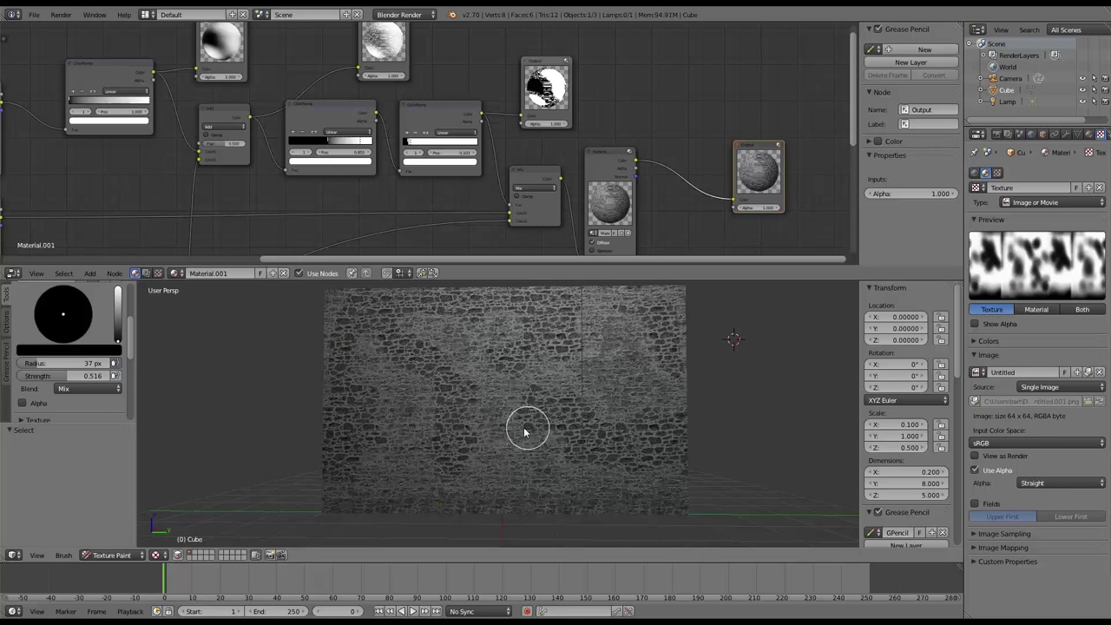
{"action": "mouse_move", "coordinate": [435, 462]}
{"action": "left_mouse_down"}
{"action": "mouse_move", "coordinate": [494, 427]}
{"action": "mouse_move", "coordinate": [468, 458]}
{"action": "mouse_move", "coordinate": [487, 439]}
{"action": "mouse_move", "coordinate": [321, 468]}
{"action": "mouse_move", "coordinate": [319, 439]}
{"action": "mouse_move", "coordinate": [357, 468]}
{"action": "mouse_move", "coordinate": [339, 420]}
{"action": "left_mouse_up"}
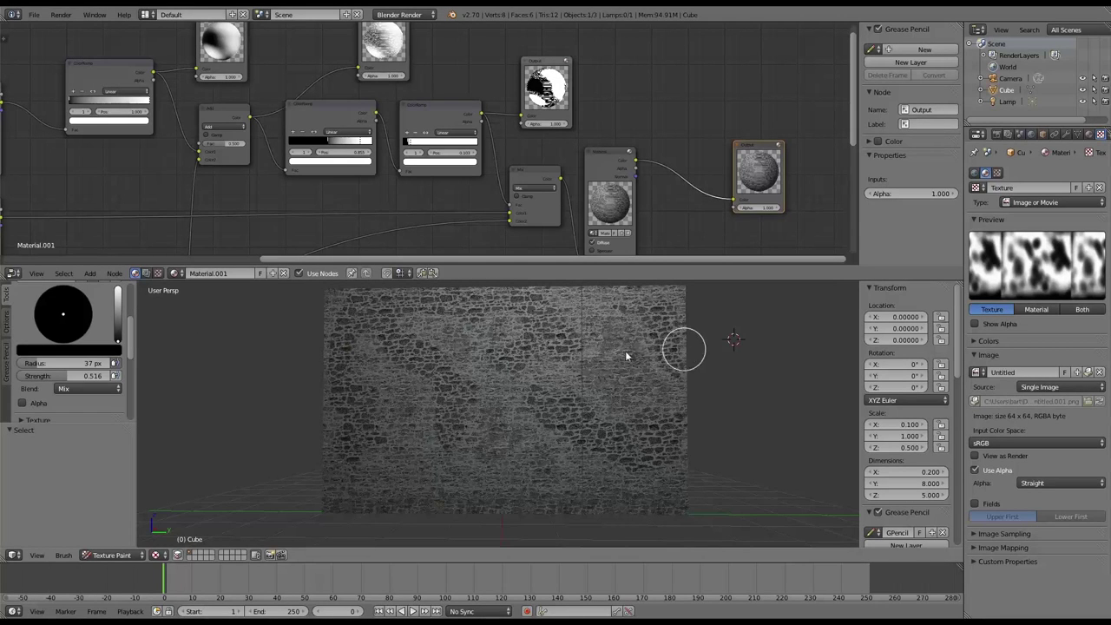
{"action": "left_click_drag", "start_coordinate": [117, 334], "coordinate": [146, 294]}
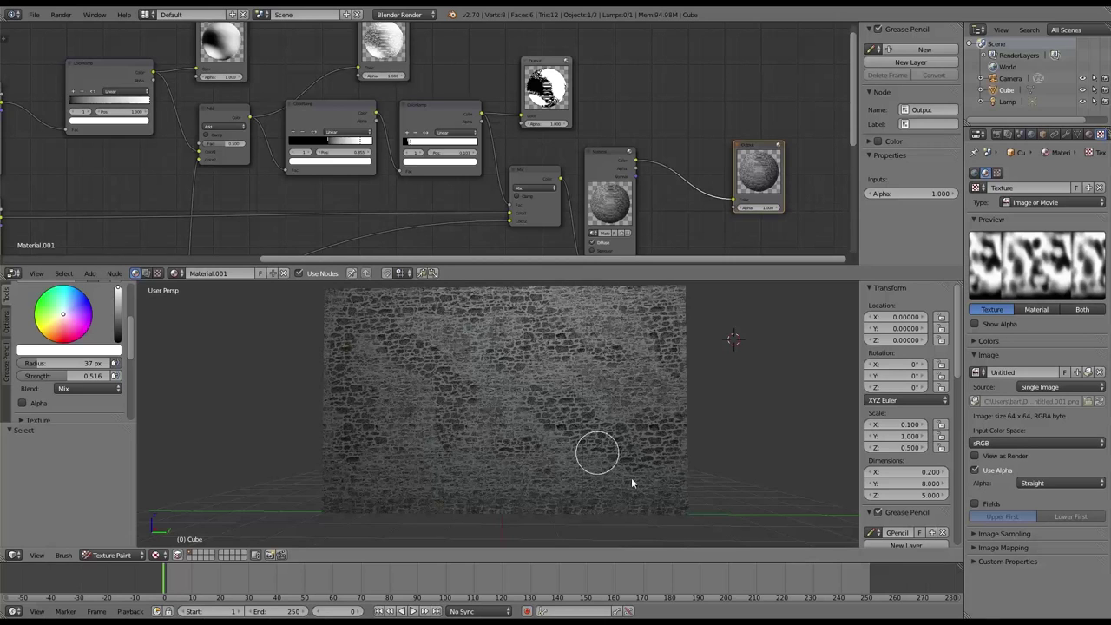
Step: Orbit and zoom in on the stone patches, then zoom out until camera and lamp show
{"action": "middle_click_drag", "start_coordinate": [533, 412], "coordinate": [561, 437]}
{"action": "scroll", "coordinate": [556, 431], "scroll_direction": "up", "scroll_amount": 4}
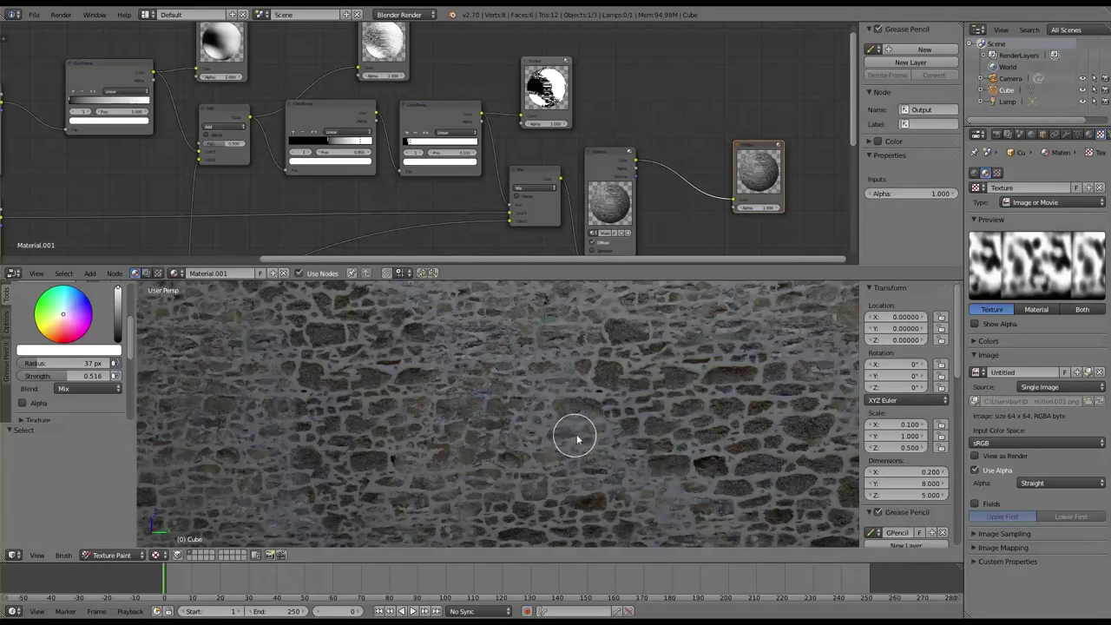
{"action": "scroll", "coordinate": [577, 439], "scroll_direction": "up", "scroll_amount": 1}
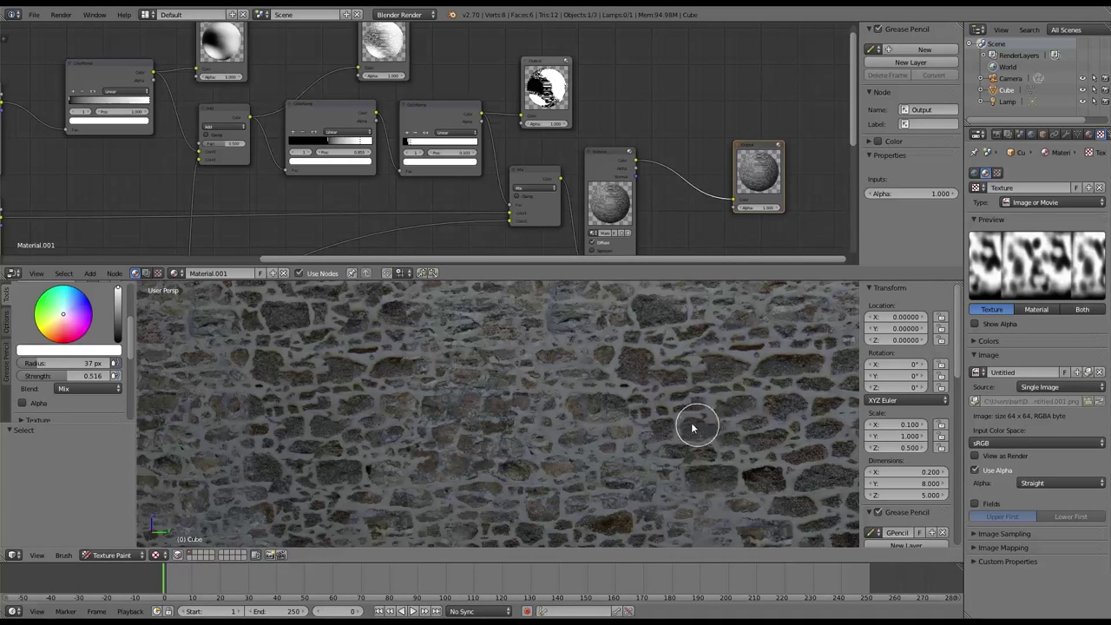
{"action": "scroll", "coordinate": [695, 423], "scroll_direction": "up", "scroll_amount": 1}
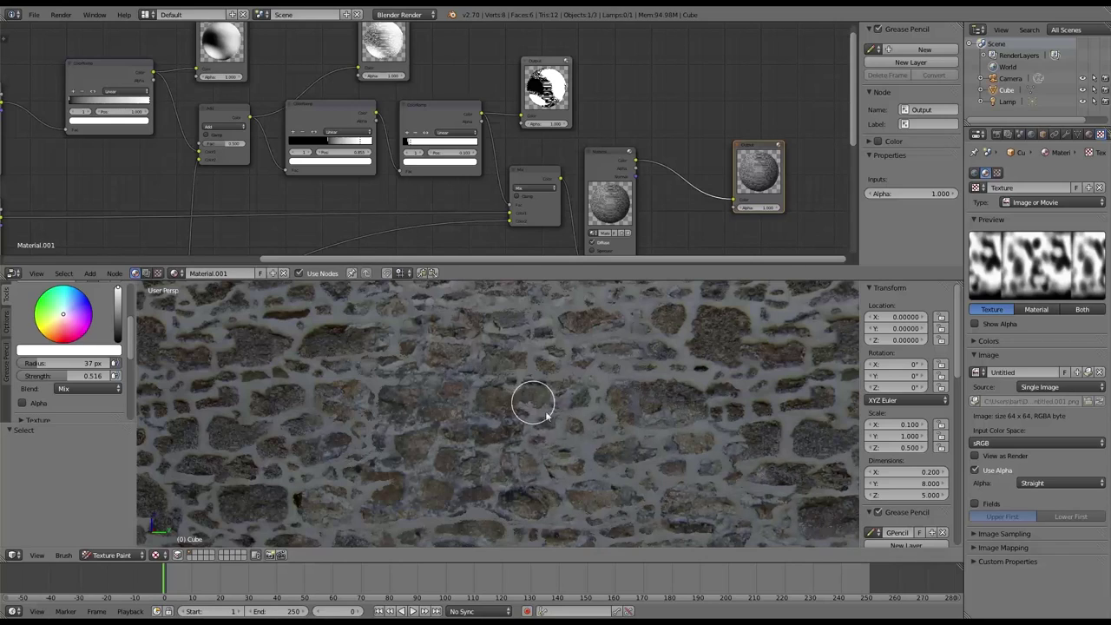
{"action": "scroll", "coordinate": [547, 416], "scroll_direction": "down", "scroll_amount": 5}
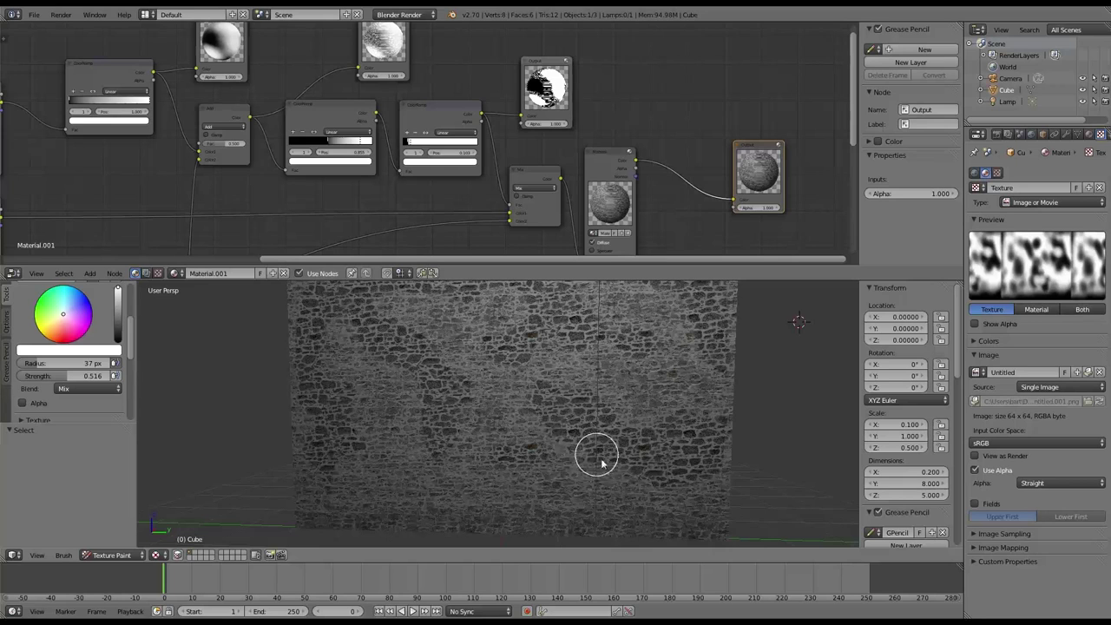
{"action": "scroll", "coordinate": [615, 393], "scroll_direction": "down", "scroll_amount": 5}
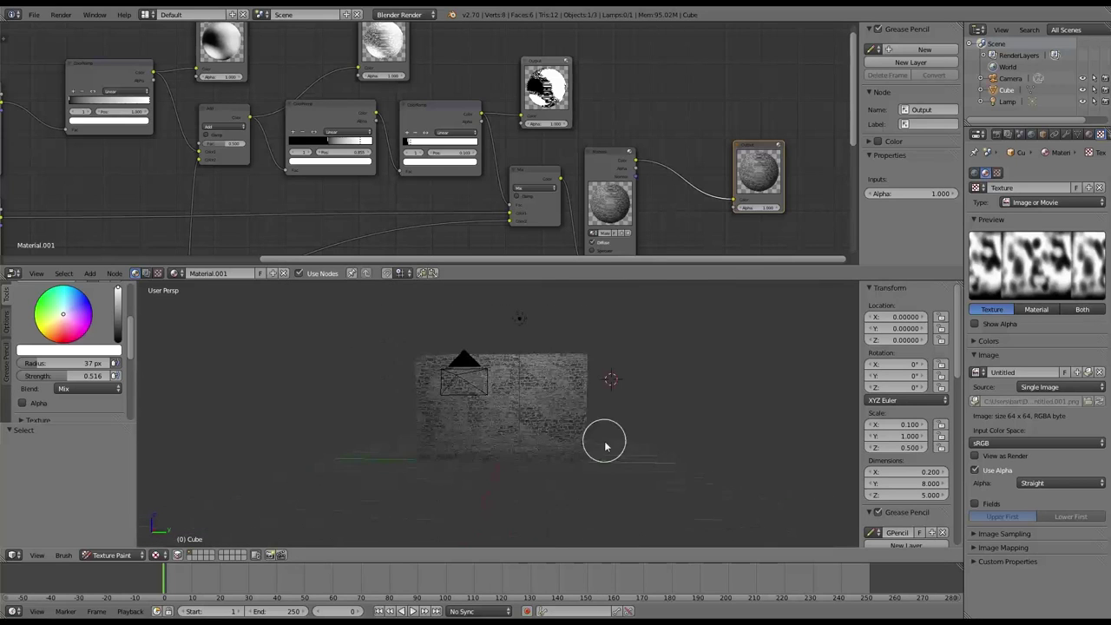
Step: Paint mid-grey over the wall's lower right to lighten the mask, then return to black
{"action": "middle_click_drag", "start_coordinate": [521, 445], "coordinate": [500, 446]}
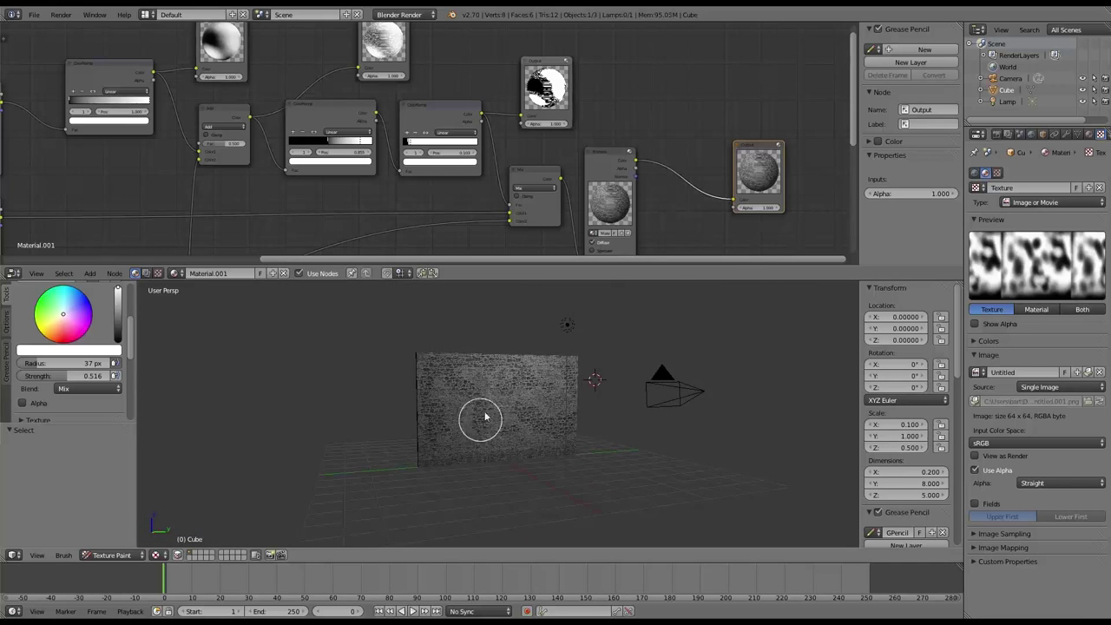
{"action": "mouse_move", "coordinate": [117, 288]}
{"action": "left_mouse_down"}
{"action": "mouse_move", "coordinate": [117, 341]}
{"action": "mouse_move", "coordinate": [118, 312]}
{"action": "left_mouse_up"}
{"action": "mouse_move", "coordinate": [484, 413]}
{"action": "left_mouse_down"}
{"action": "mouse_move", "coordinate": [521, 375]}
{"action": "mouse_move", "coordinate": [517, 362]}
{"action": "mouse_move", "coordinate": [563, 432]}
{"action": "mouse_move", "coordinate": [518, 424]}
{"action": "mouse_move", "coordinate": [572, 438]}
{"action": "left_mouse_up"}
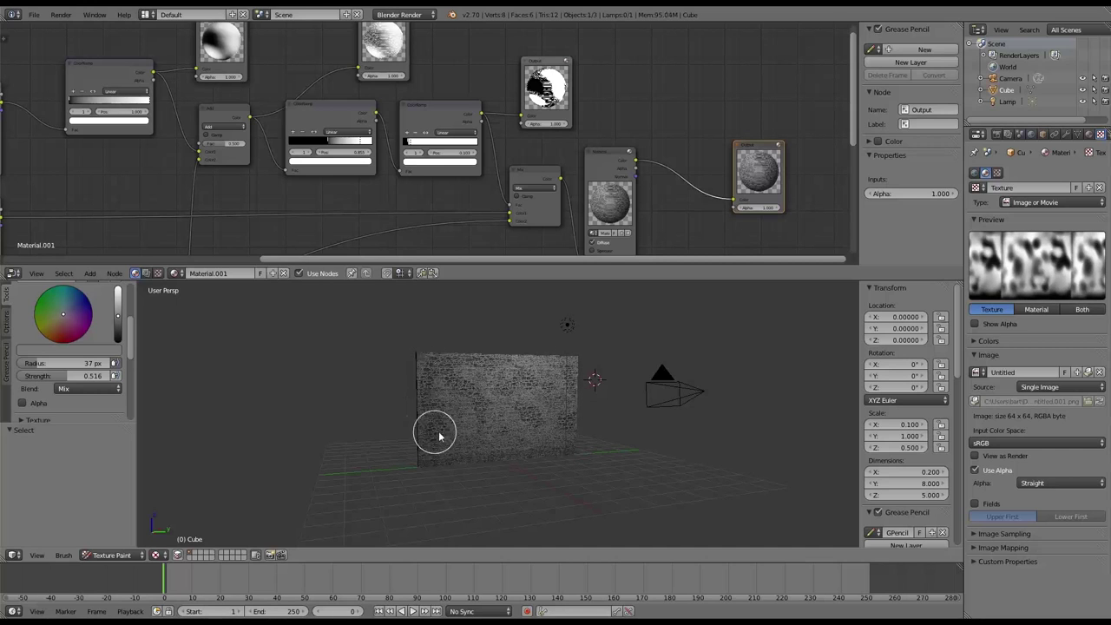
{"action": "middle_click_drag", "start_coordinate": [487, 393], "coordinate": [579, 453]}
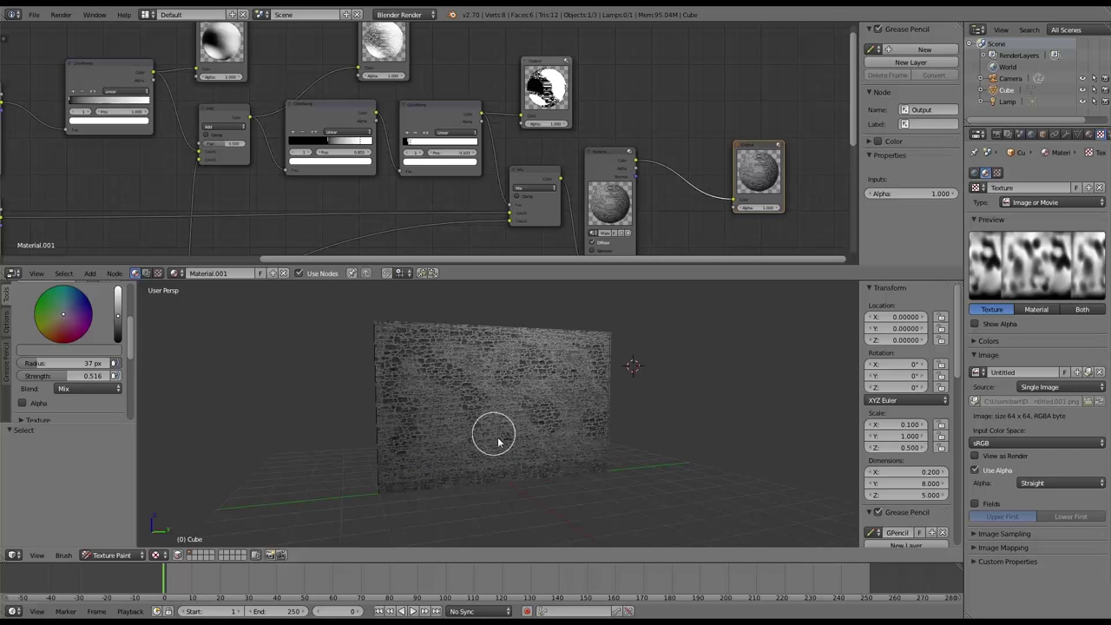
{"action": "scroll", "coordinate": [497, 442], "scroll_direction": "up", "scroll_amount": 2}
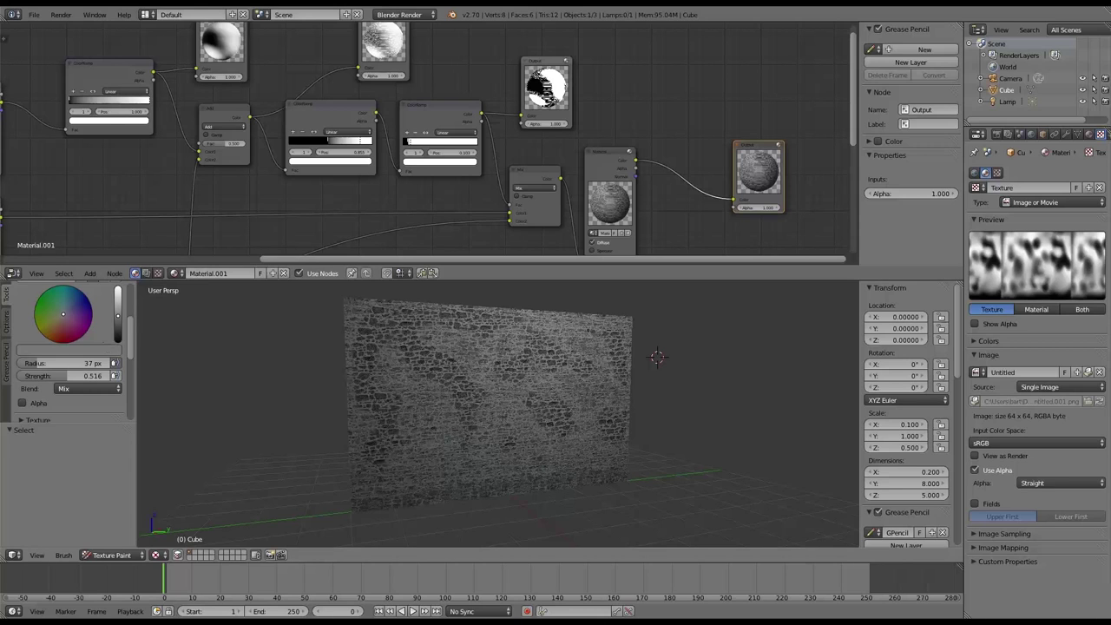
{"action": "left_click", "coordinate": [118, 340]}
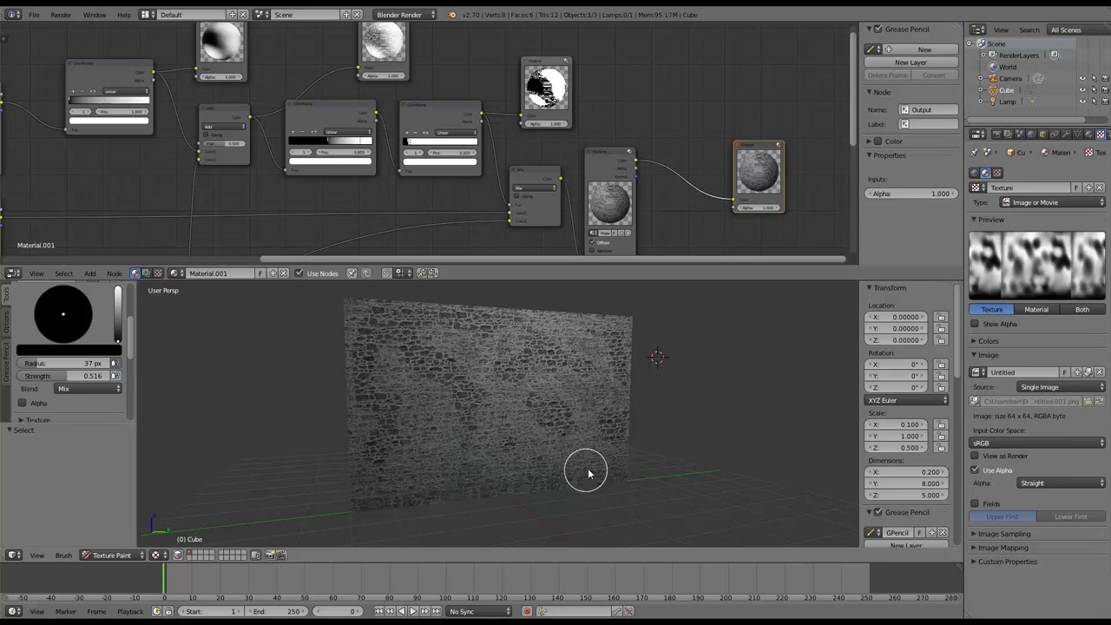
{"action": "scroll", "coordinate": [699, 433], "scroll_direction": "down", "scroll_amount": 2}
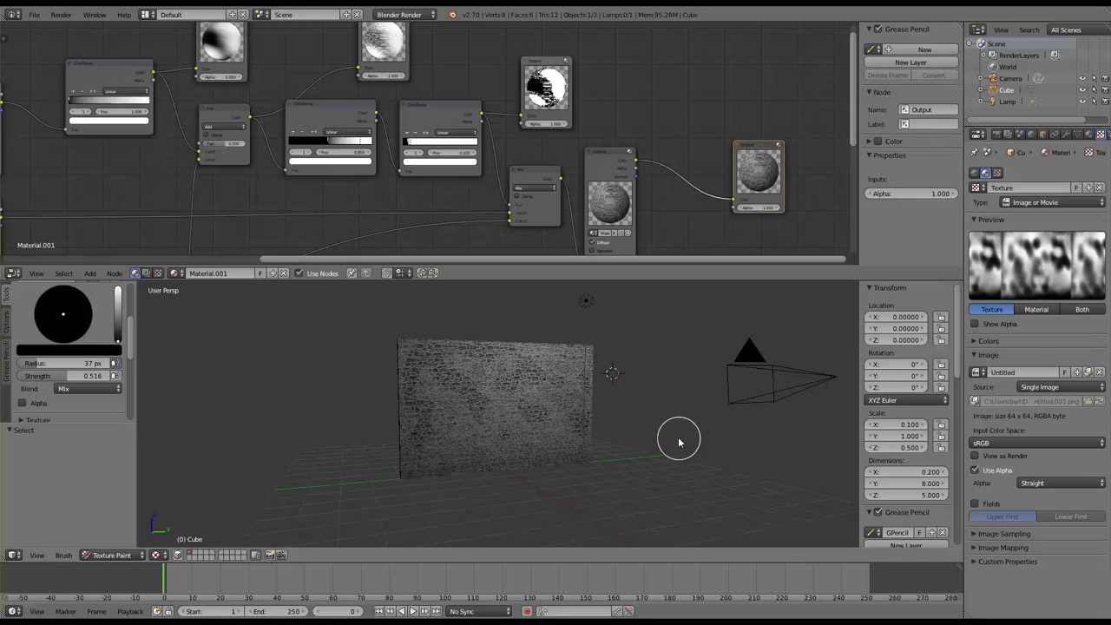
Step: Orbit around the wall plane to inspect the blended darker and lighter stone patches
{"action": "middle_click_drag", "start_coordinate": [459, 402], "coordinate": [472, 471]}
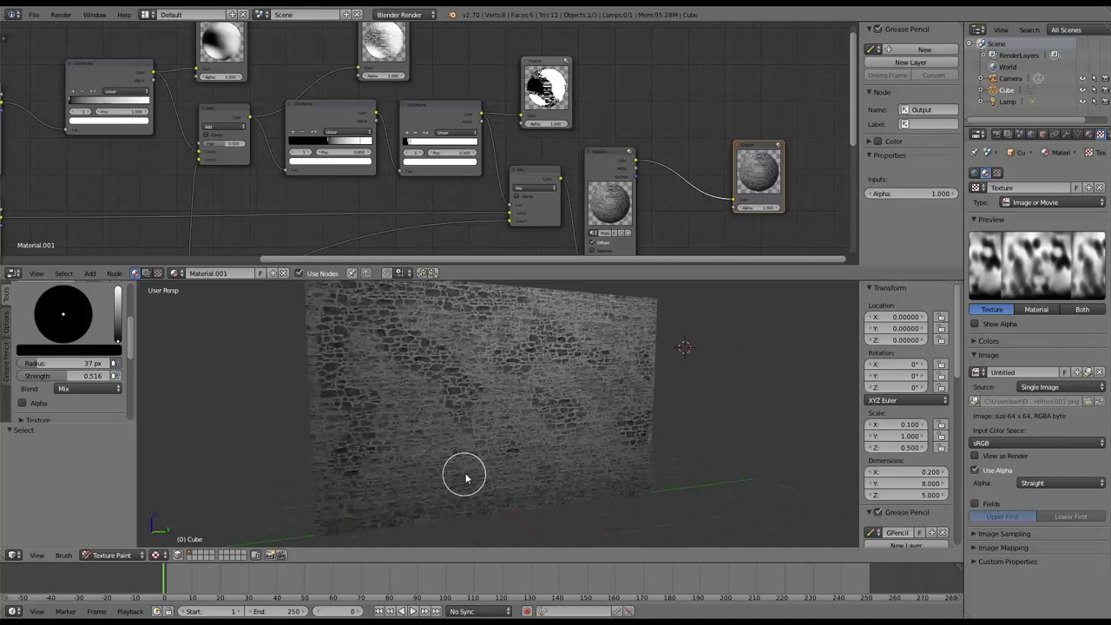
{"action": "mouse_move", "coordinate": [400, 387]}
{"action": "middle_mouse_down"}
{"action": "mouse_move", "coordinate": [483, 485]}
{"action": "mouse_move", "coordinate": [513, 461]}
{"action": "mouse_move", "coordinate": [498, 446]}
{"action": "mouse_move", "coordinate": [509, 467]}
{"action": "mouse_move", "coordinate": [524, 454]}
{"action": "mouse_move", "coordinate": [546, 405]}
{"action": "mouse_move", "coordinate": [513, 415]}
{"action": "mouse_move", "coordinate": [498, 422]}
{"action": "mouse_move", "coordinate": [607, 441]}
{"action": "mouse_move", "coordinate": [552, 447]}
{"action": "mouse_move", "coordinate": [478, 345]}
{"action": "middle_mouse_up"}
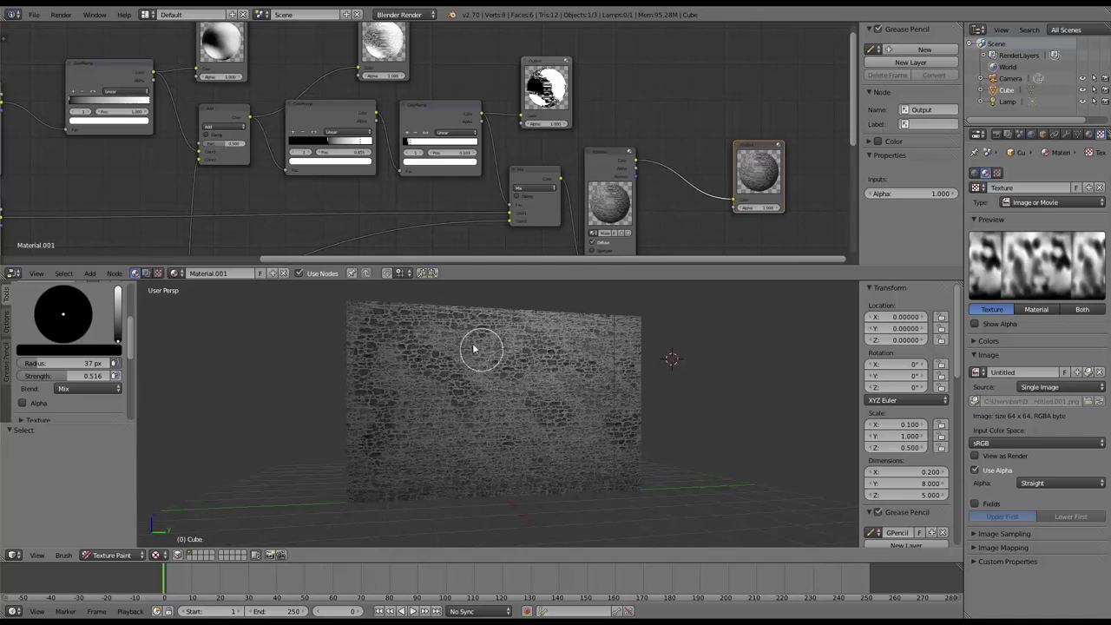